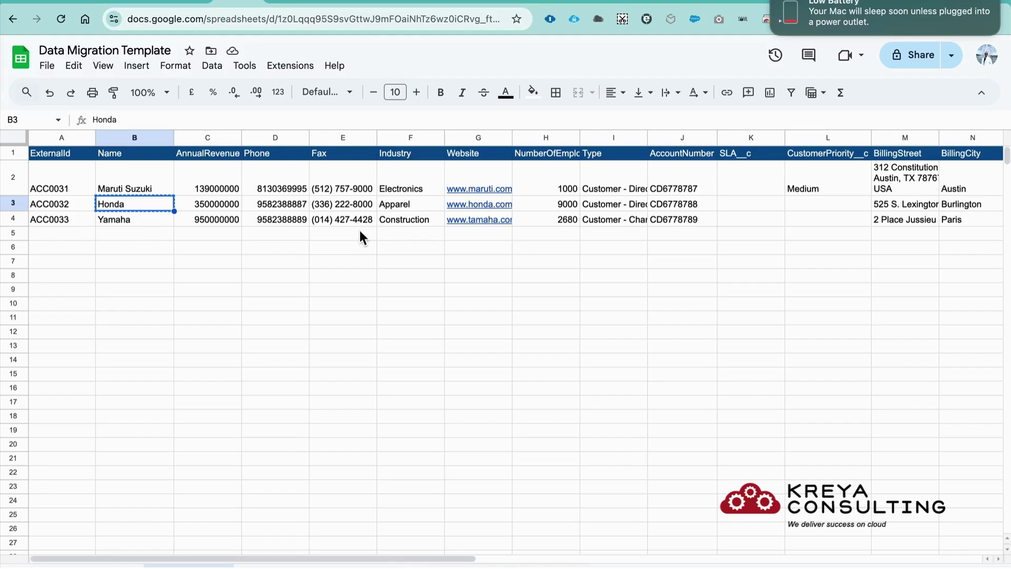
# Step: Open the attachment data sheet and review its ParentId, Name and Body columns, including both PDF file paths
pyautogui.click(277, 565)
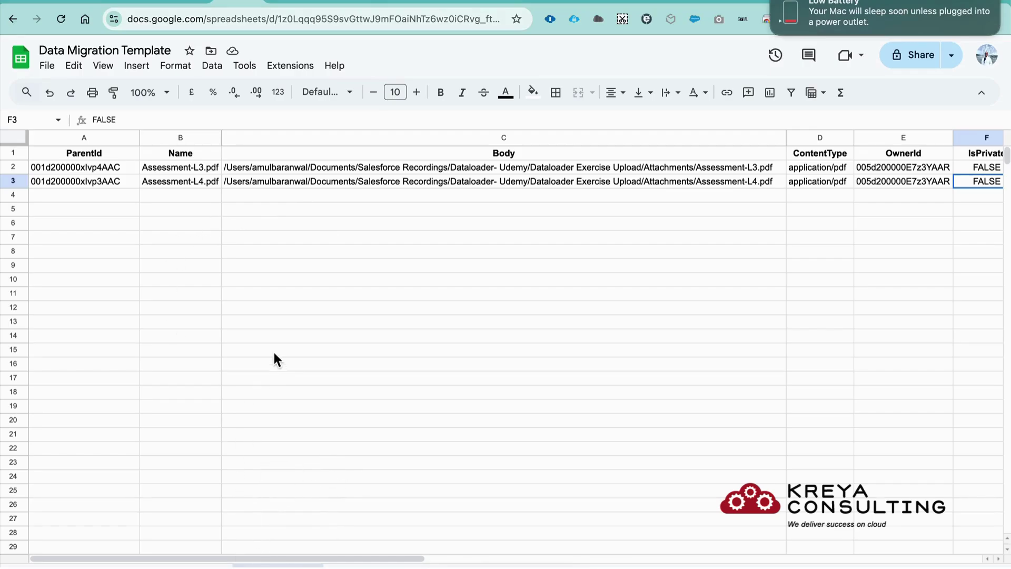
pyautogui.click(109, 152)
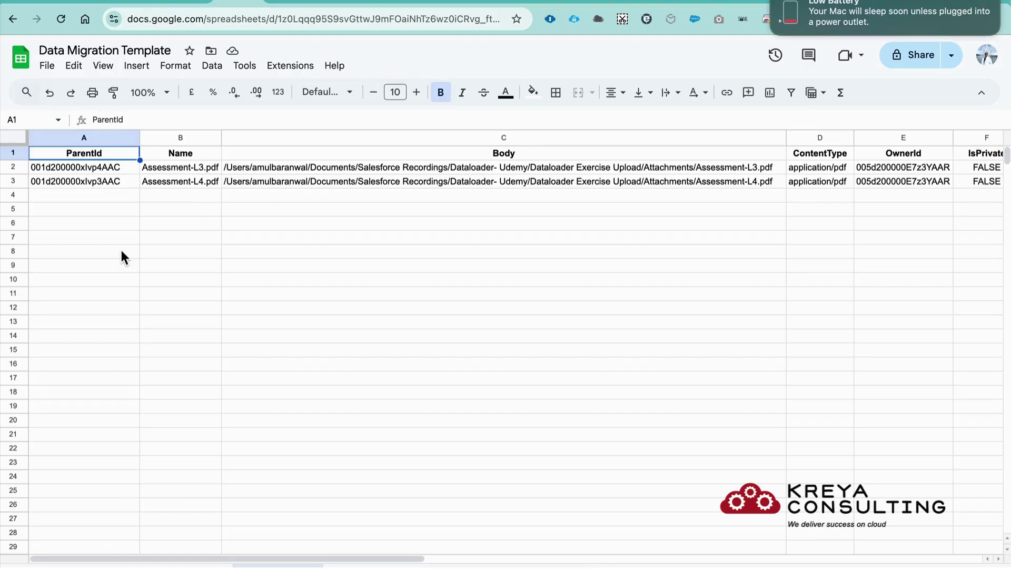
pyautogui.press('Right')
pyautogui.press('Right')
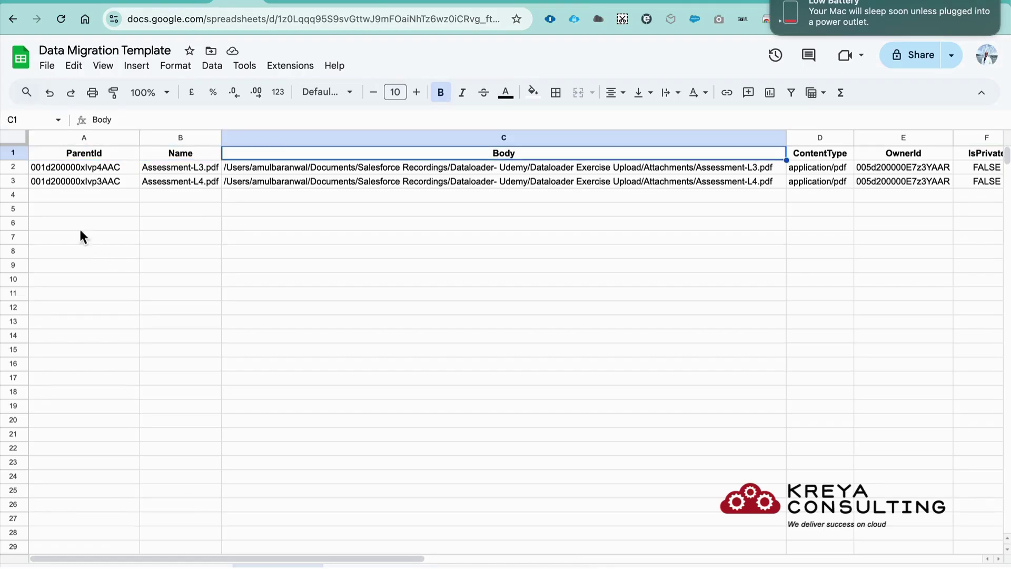
pyautogui.click(192, 154)
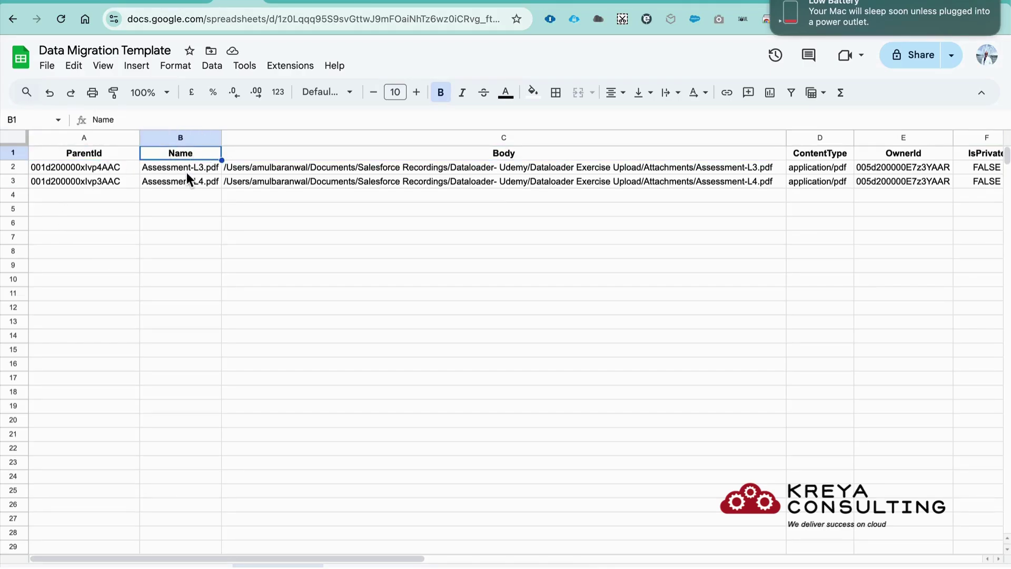
pyautogui.press('Right')
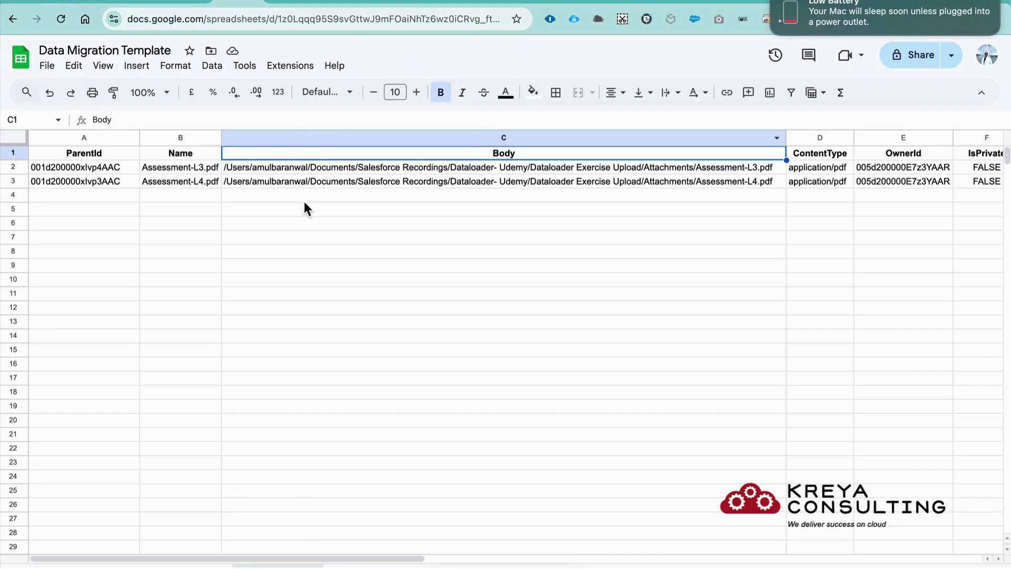
pyautogui.click(244, 169)
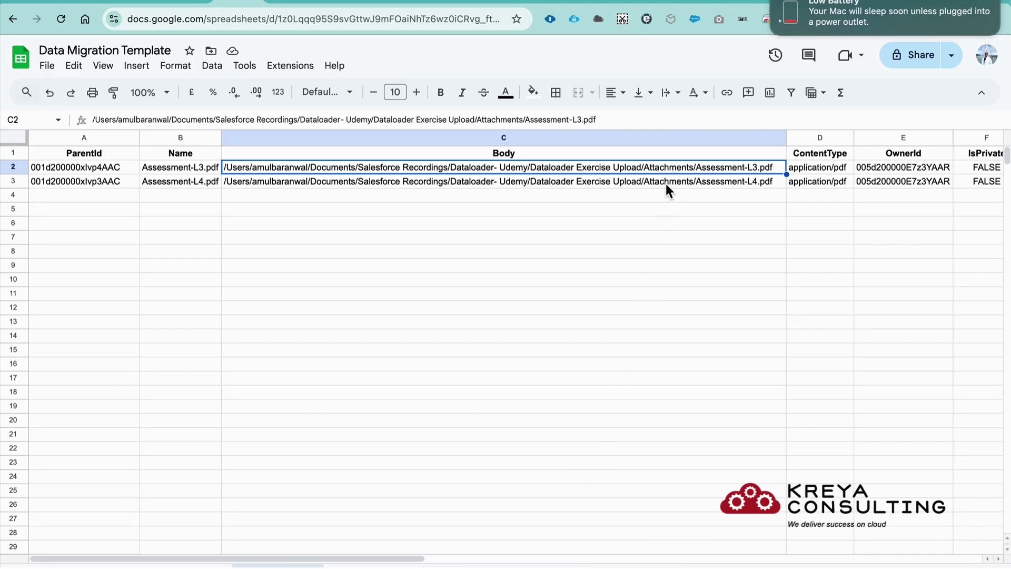
pyautogui.click(740, 181)
pyautogui.click(744, 169)
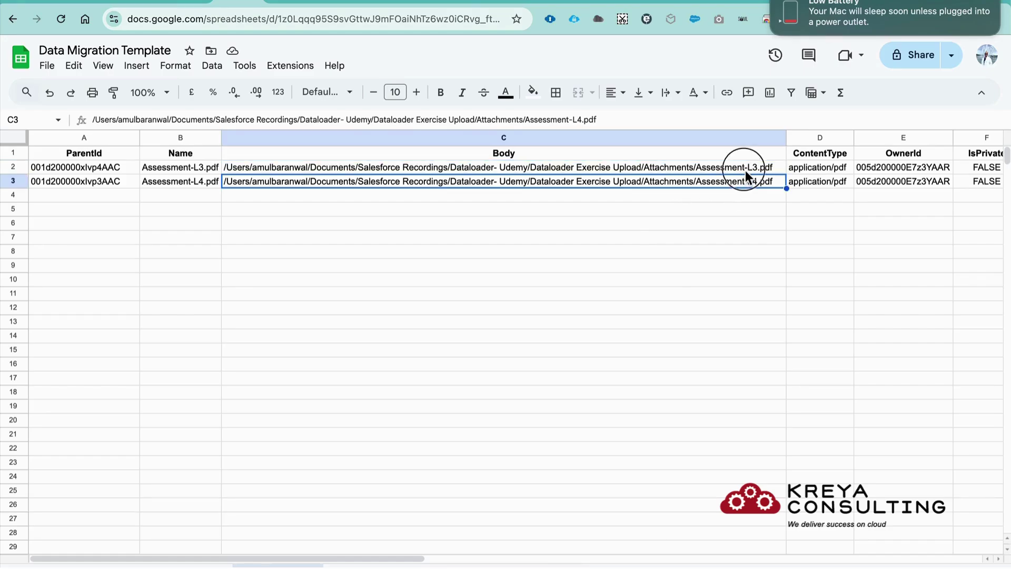
# Step: Examine the ContentType, OwnerId, IsPrivate and ParentId values of the two attachment rows
pyautogui.press('Right')
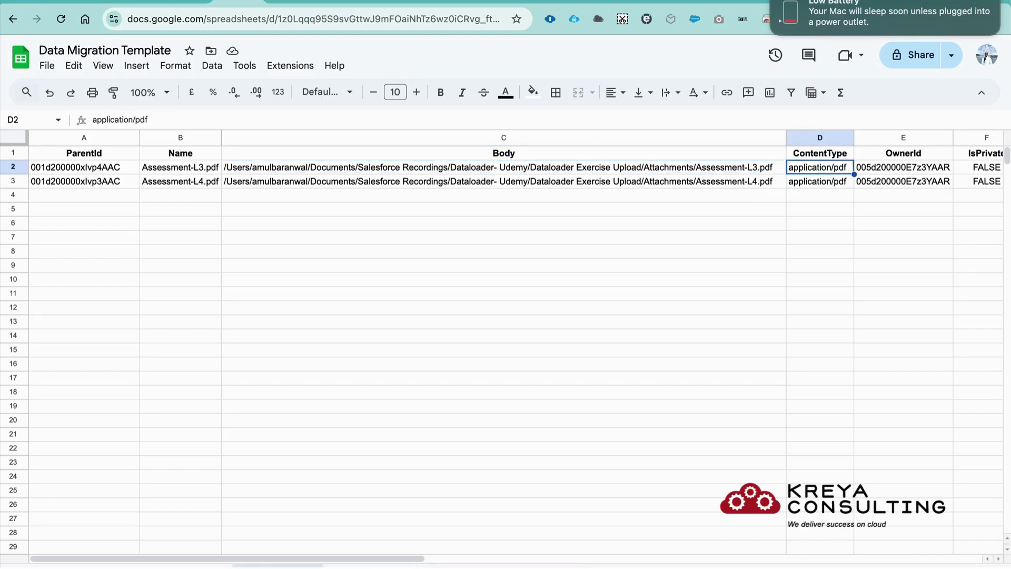
pyautogui.click(824, 185)
pyautogui.click(827, 172)
pyautogui.press('Right')
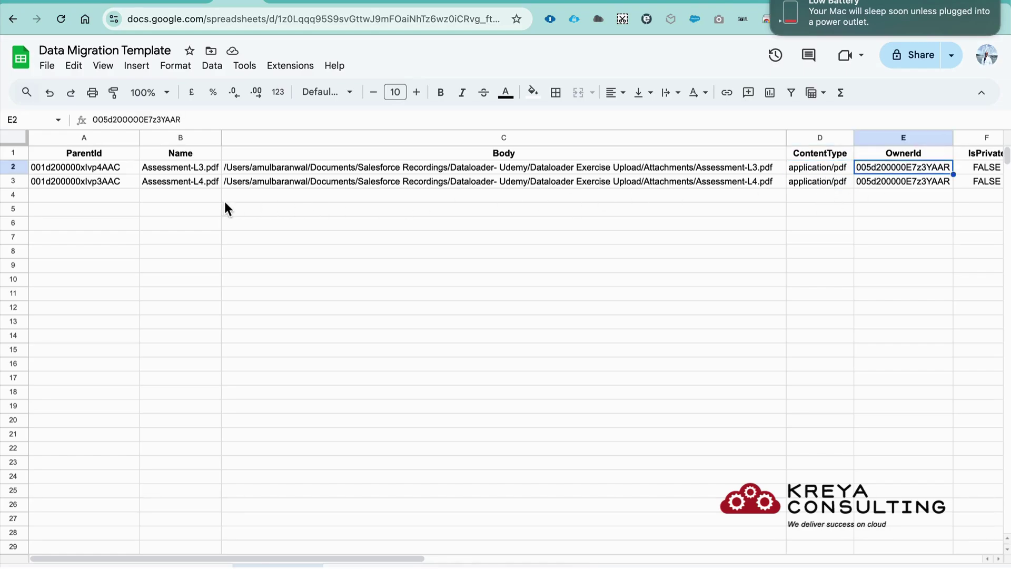
pyautogui.click(113, 171)
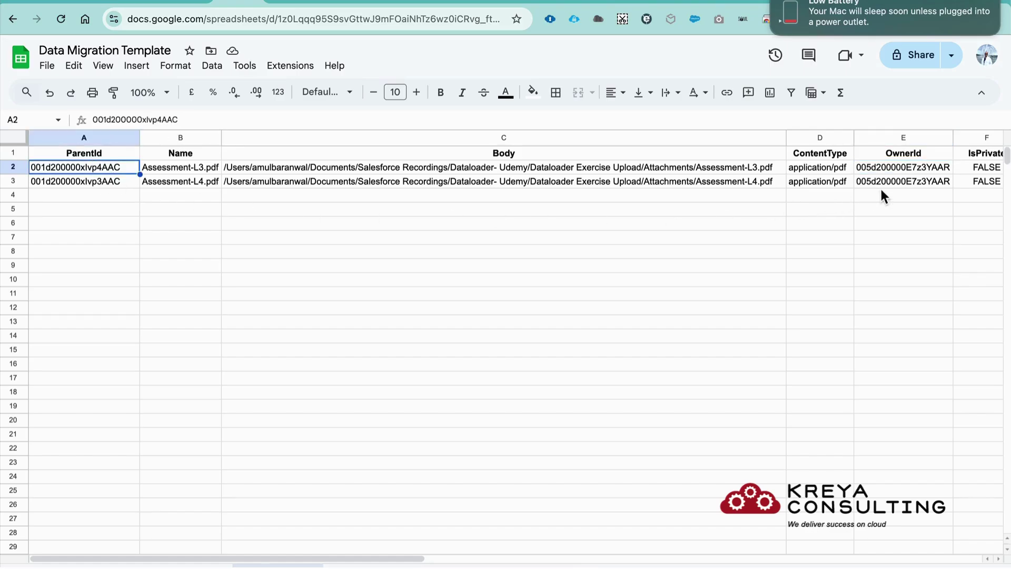
pyautogui.click(902, 172)
pyautogui.press('Right')
pyautogui.press('Right')
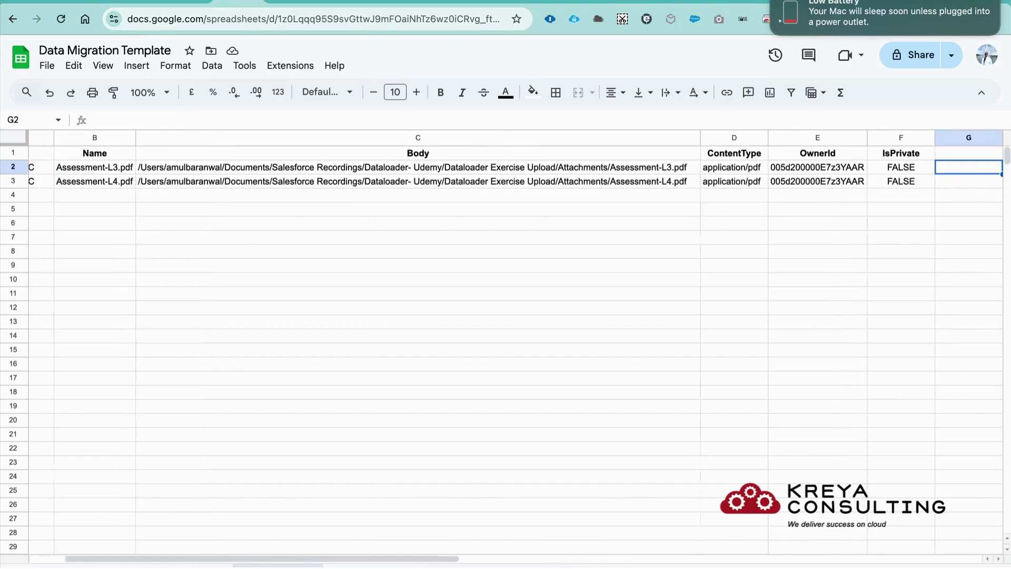
pyautogui.click(900, 167)
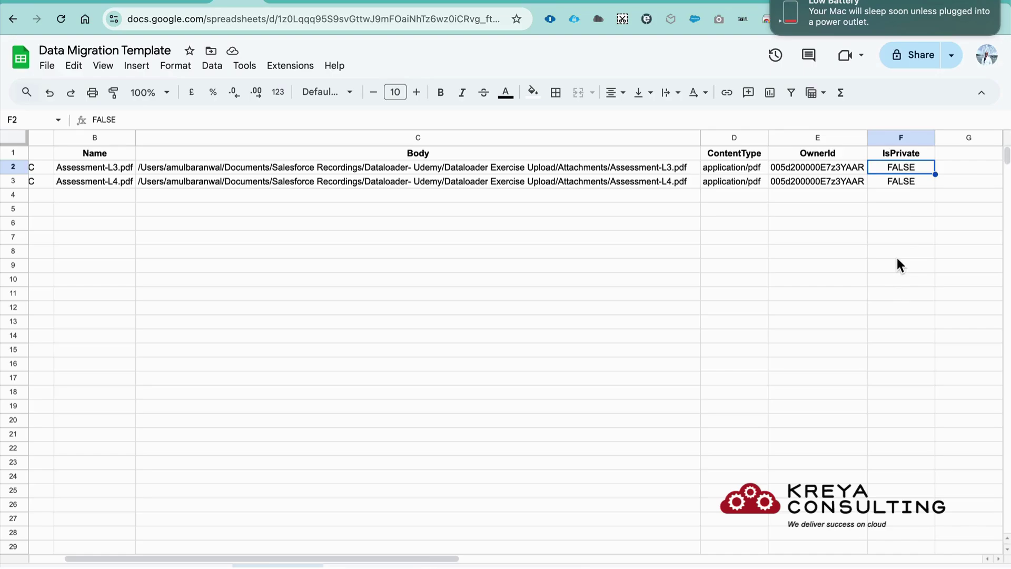
pyautogui.press('Left')
pyautogui.press('Left')
pyautogui.press('Left')
pyautogui.press('Left')
pyautogui.press('Left')
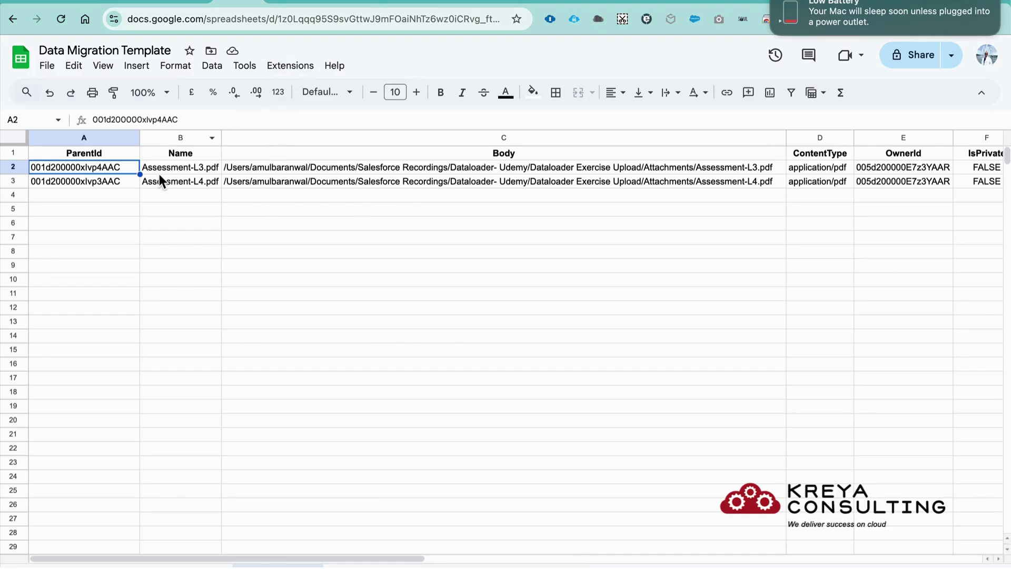
# Step: Switch to Salesforce, open the Honda account and copy its record ID from the page address
pyautogui.click(350, 2)
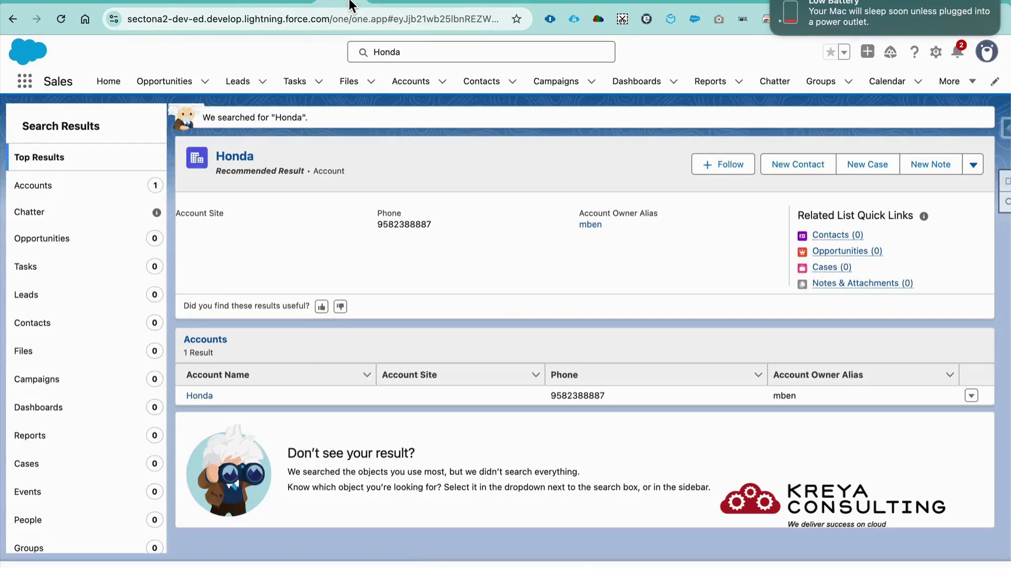
pyautogui.click(236, 158)
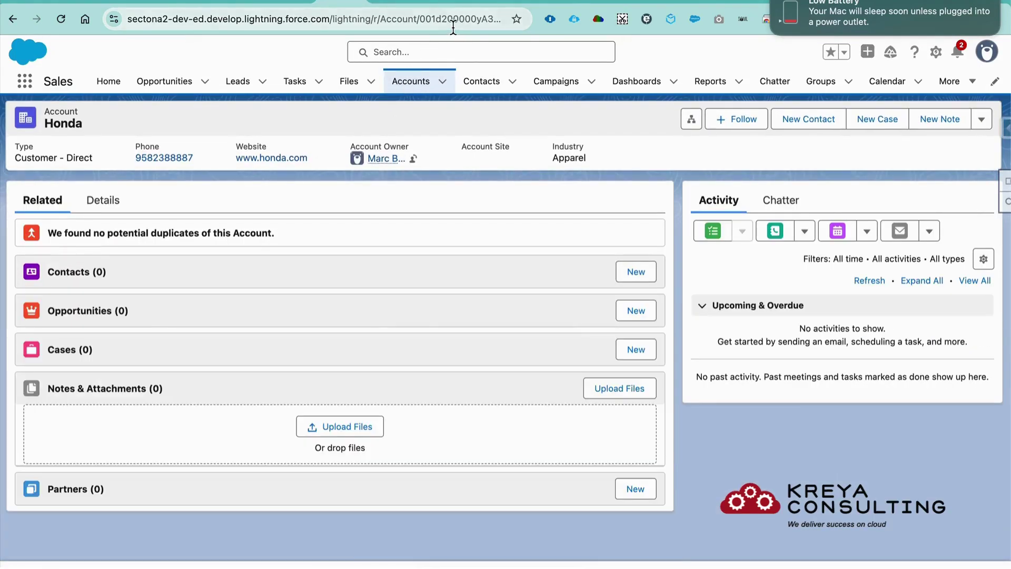
pyautogui.doubleClick(452, 22)
pyautogui.doubleClick(424, 21)
pyautogui.press('super+c')
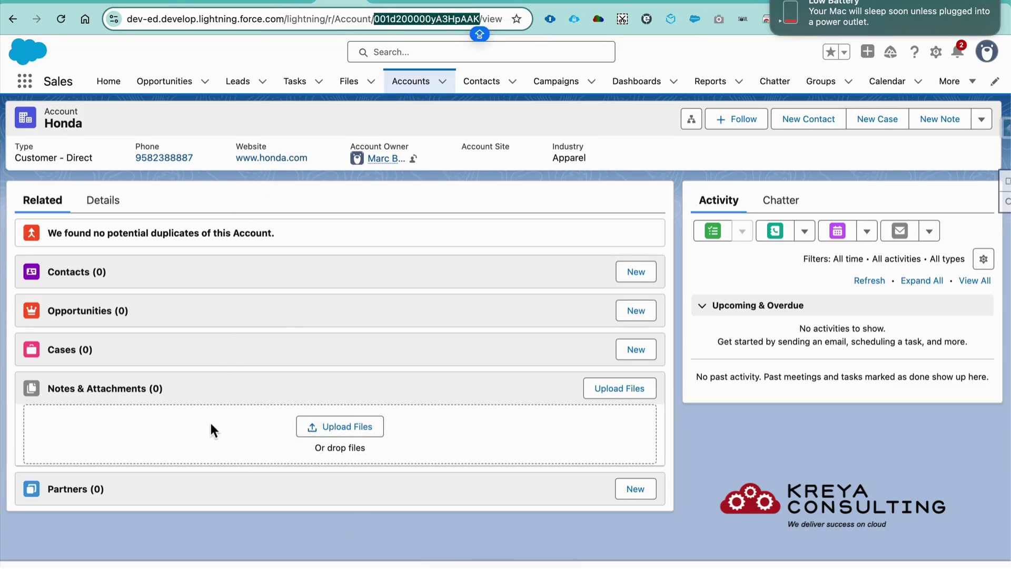
# Step: Return to the Data Migration Template sheet and replace the ParentId for Assessment-L3.pdf with the copied Honda record ID
pyautogui.click(281, 4)
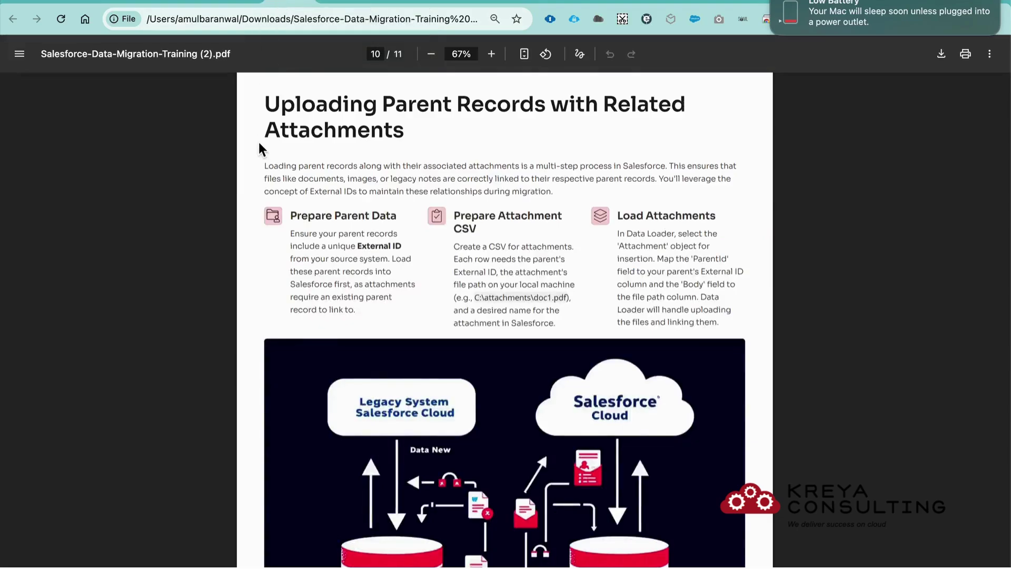
pyautogui.click(241, 3)
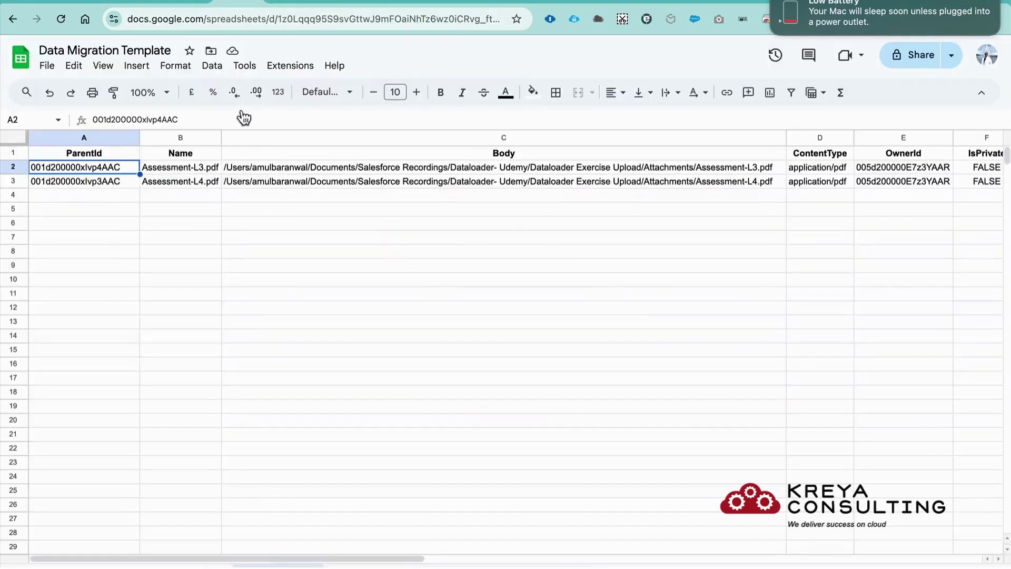
pyautogui.doubleClick(101, 169)
pyautogui.press('super+v')
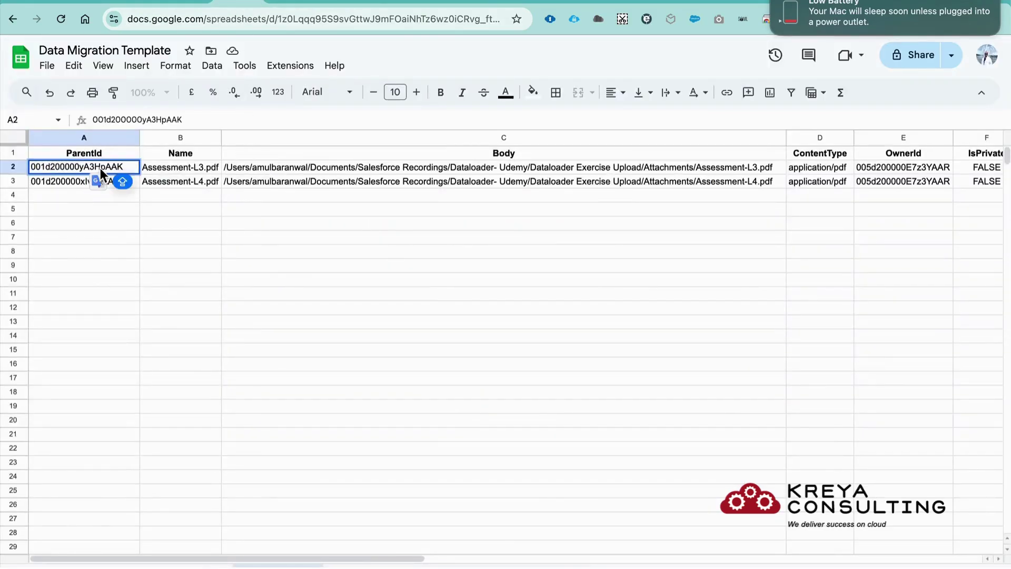
pyautogui.press('Return')
pyautogui.click(104, 164)
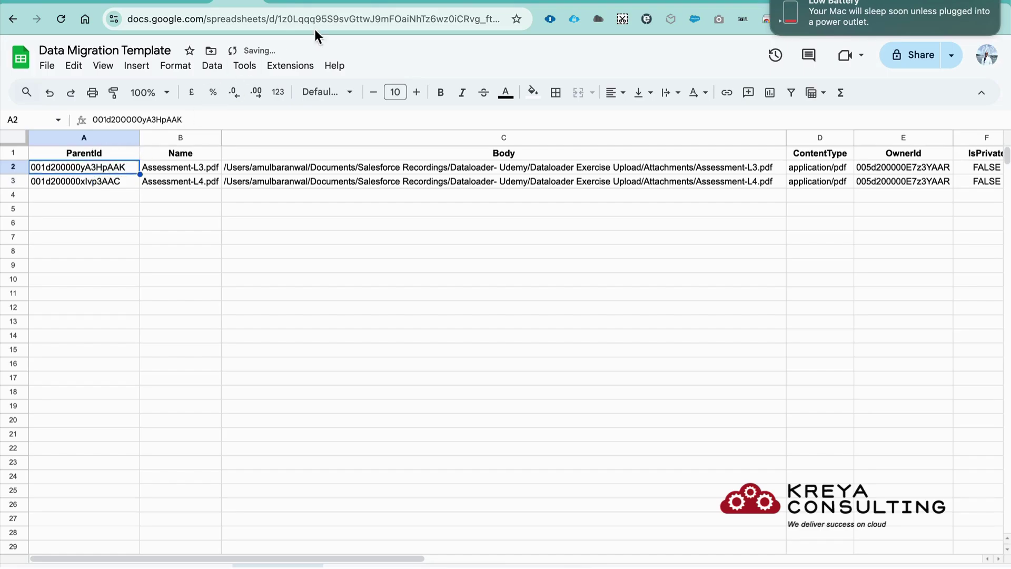
# Step: Switch to Salesforce, open the Maruti Suzuki account and copy its record ID from the page address
pyautogui.click(346, 1)
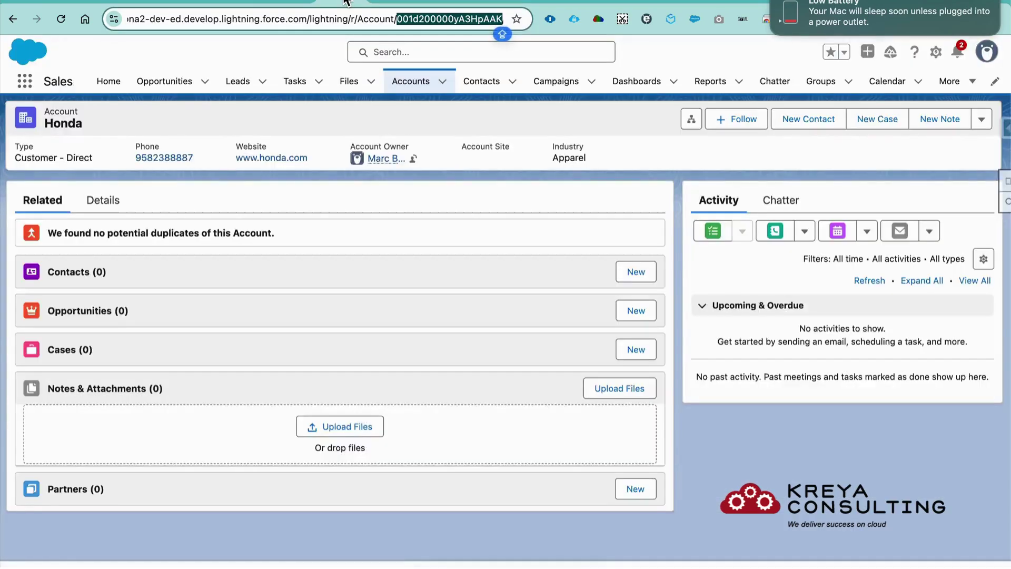
pyautogui.click(429, 54)
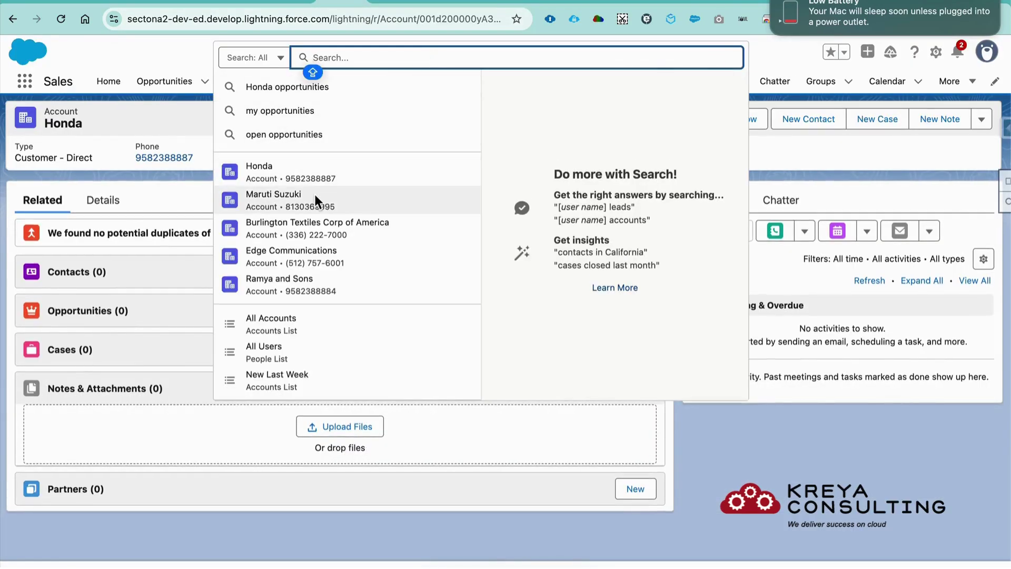
pyautogui.click(295, 204)
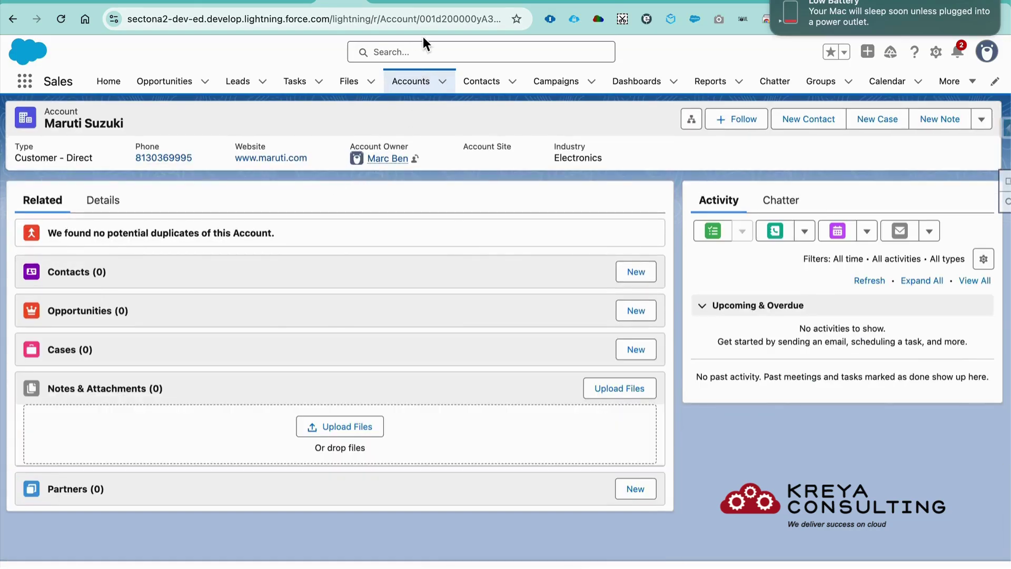
pyautogui.click(443, 22)
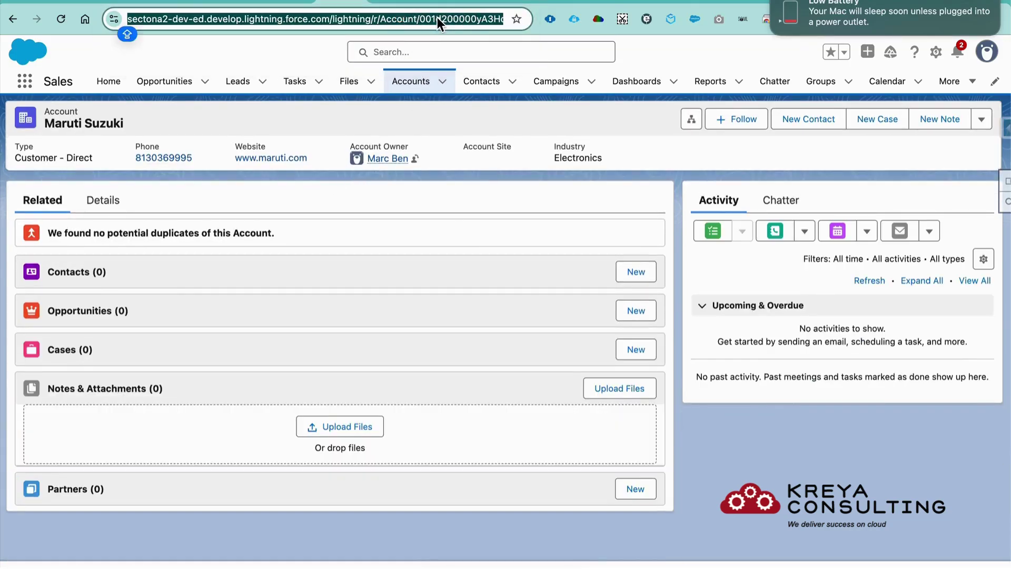
pyautogui.doubleClick(437, 18)
pyautogui.press('super+c')
# Step: Return to the Data Migration Template sheet and replace the ParentId for Assessment-L4.pdf with the copied Maruti Suzuki record ID
pyautogui.click(255, 2)
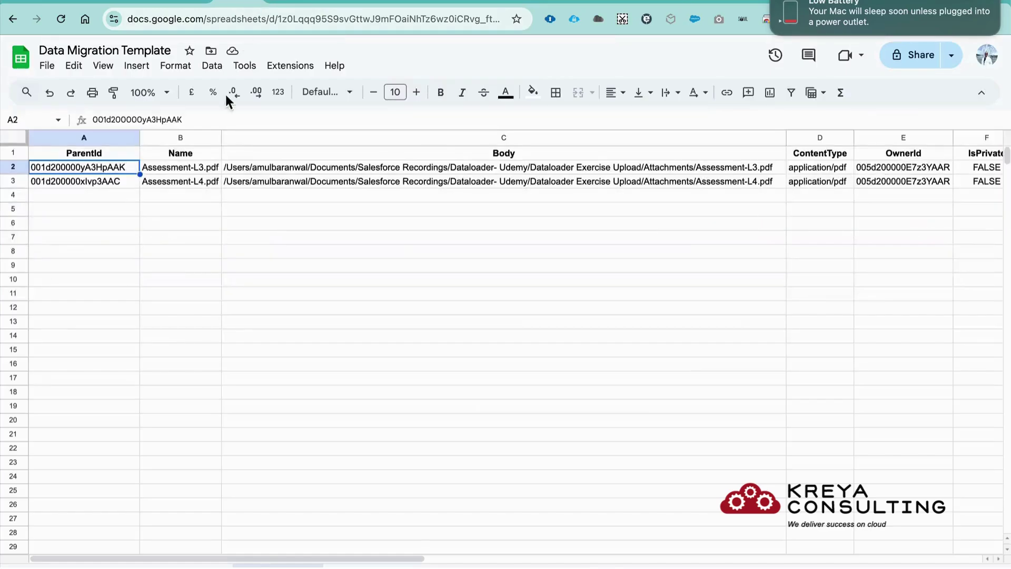
pyautogui.click(113, 181)
pyautogui.press('super+v')
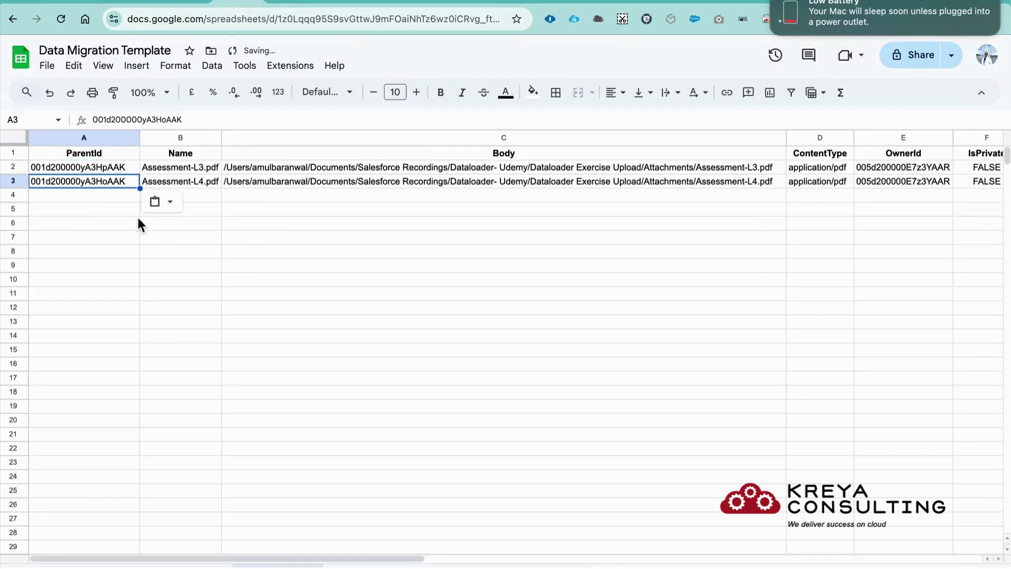
pyautogui.click(192, 182)
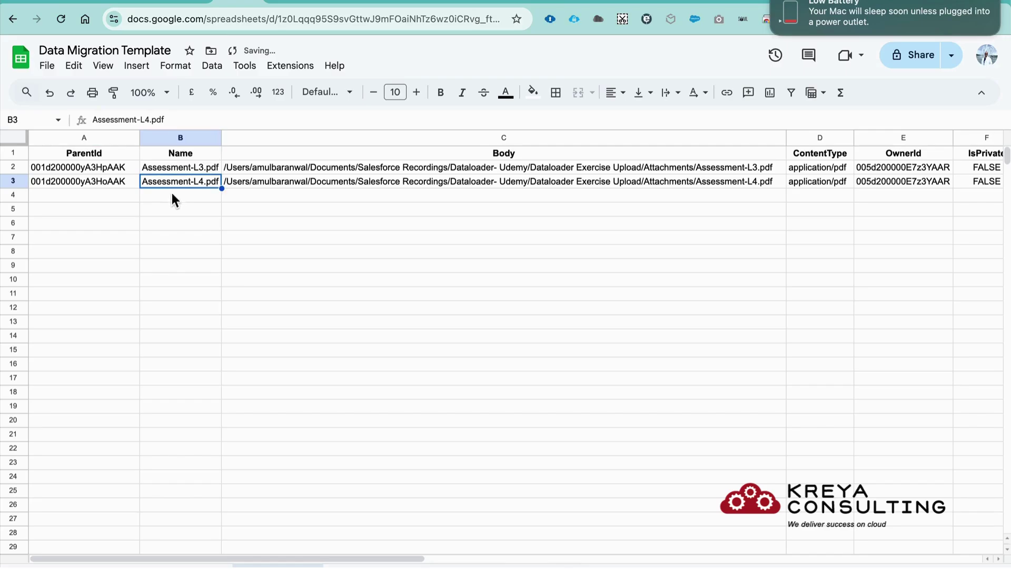
pyautogui.click(113, 182)
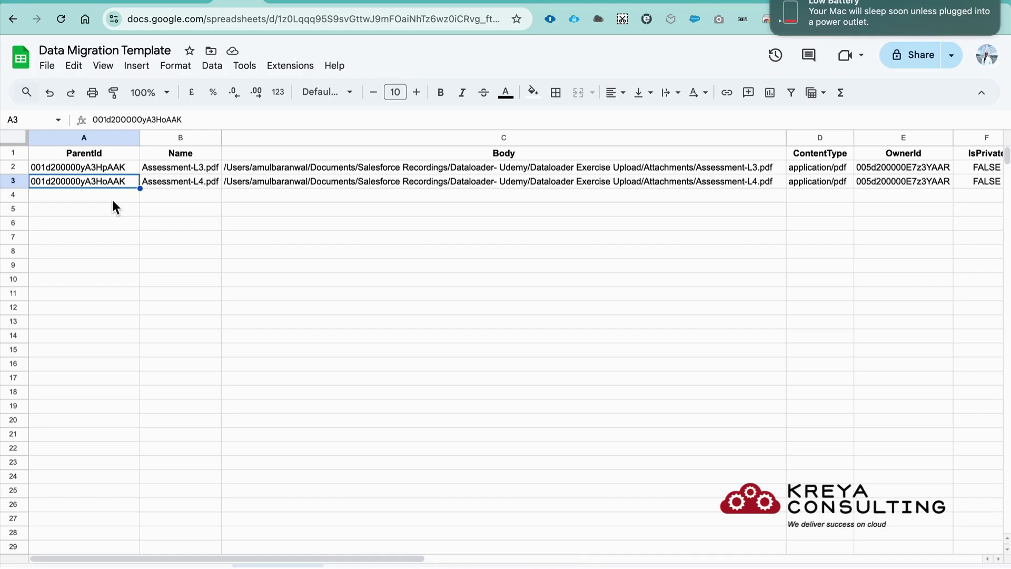
# Step: Examine the Body file paths of the Assessment-L3.pdf and Assessment-L4.pdf rows in the sheet
pyautogui.press('Right')
pyautogui.press('Right')
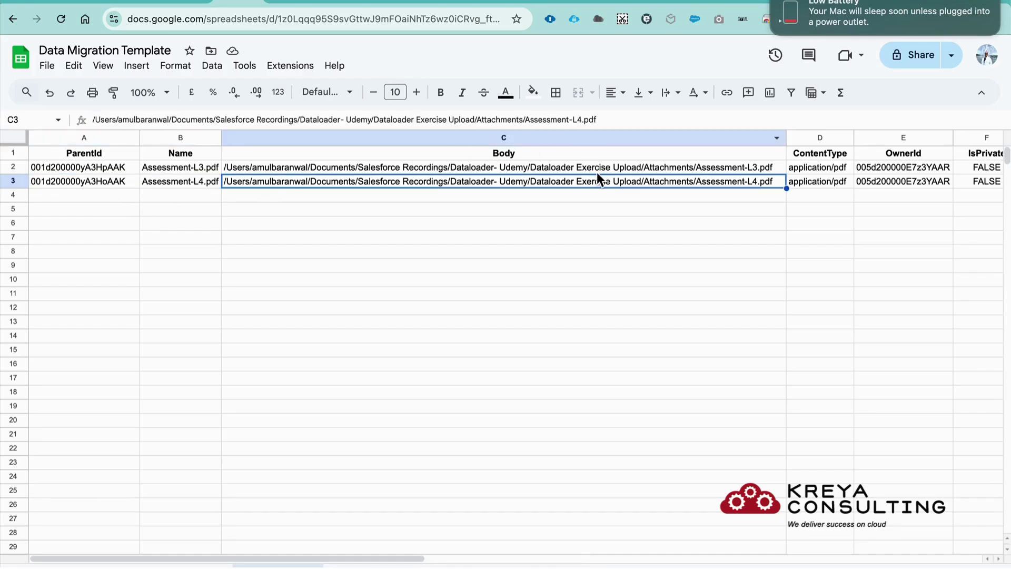
pyautogui.click(598, 173)
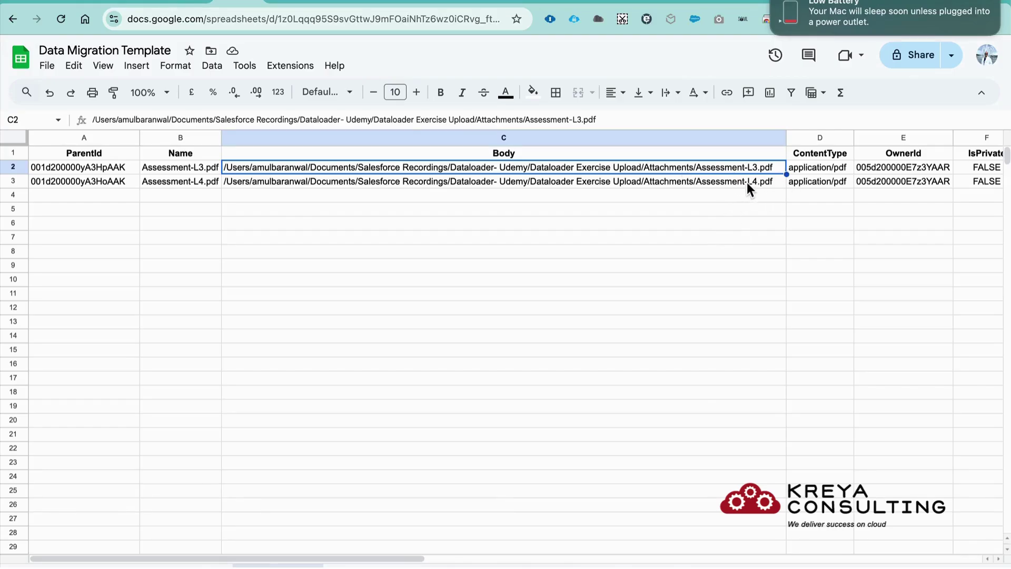
# Step: Find the Salesforce Recordings folder on the Mac and open Dataloader- Udemy, Dataloader Exercise Upload and its Attachments subfolder
pyautogui.press('super+space')
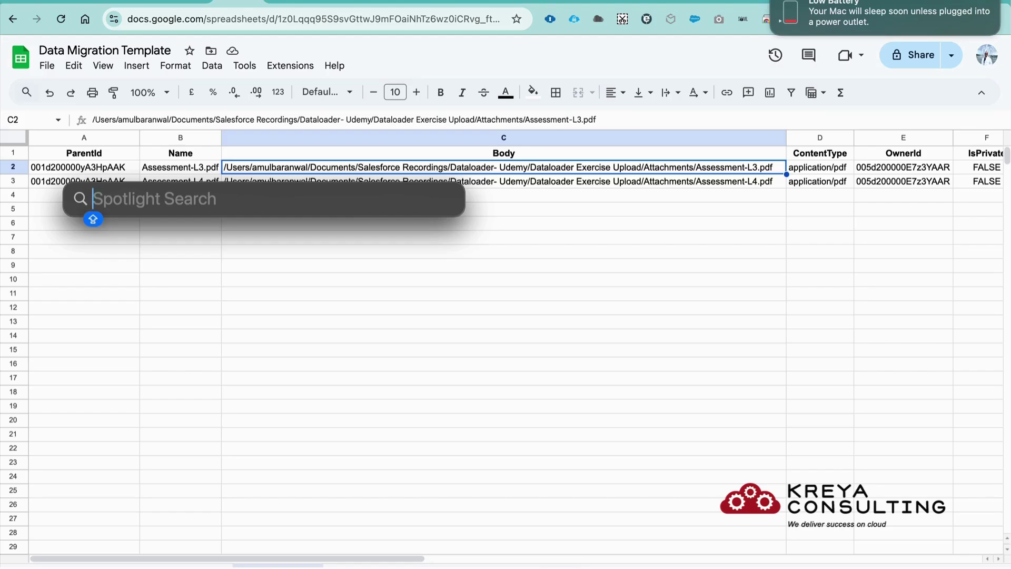
pyautogui.write('SALES')
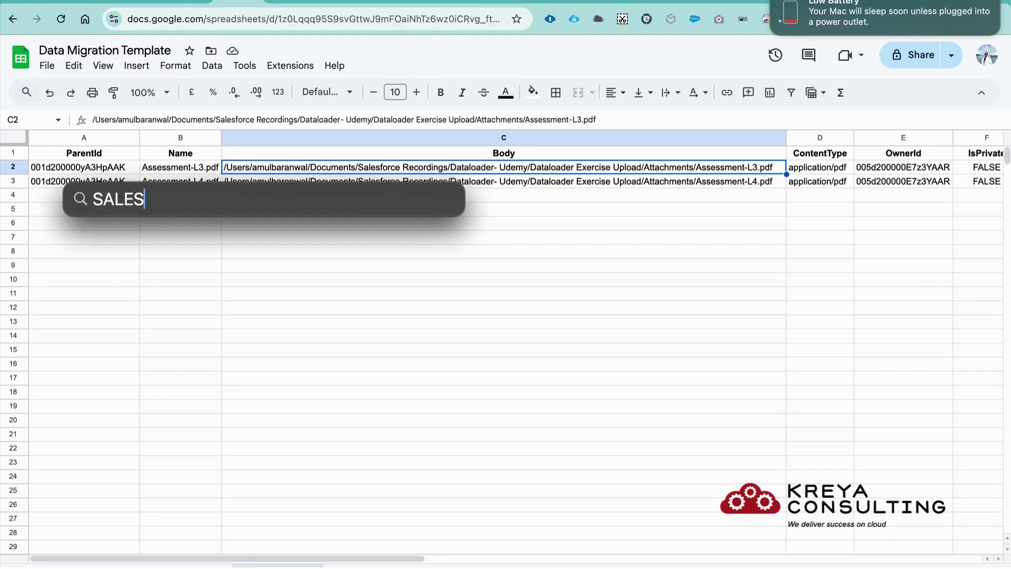
pyautogui.write('FORCE R')
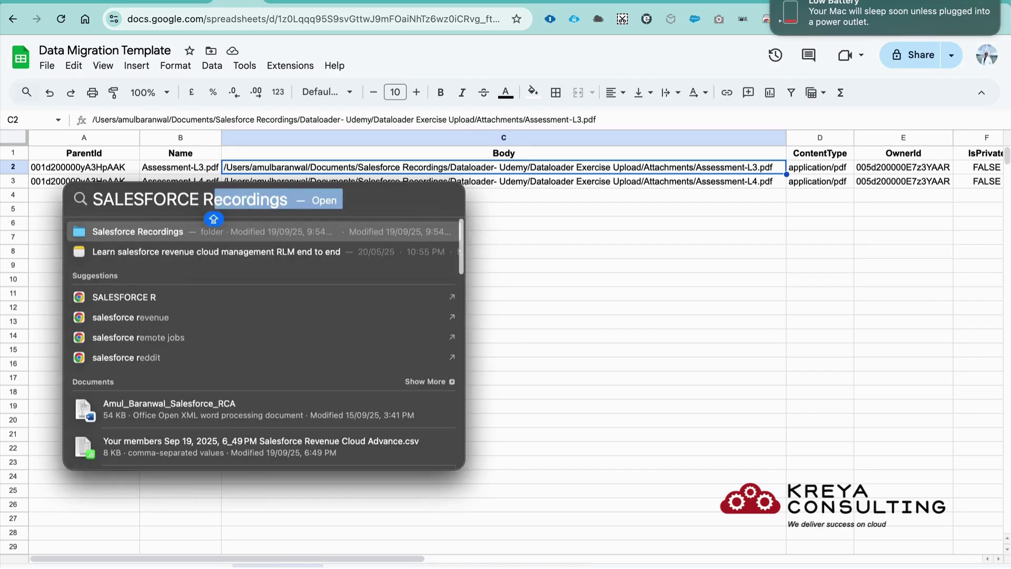
pyautogui.press('Return')
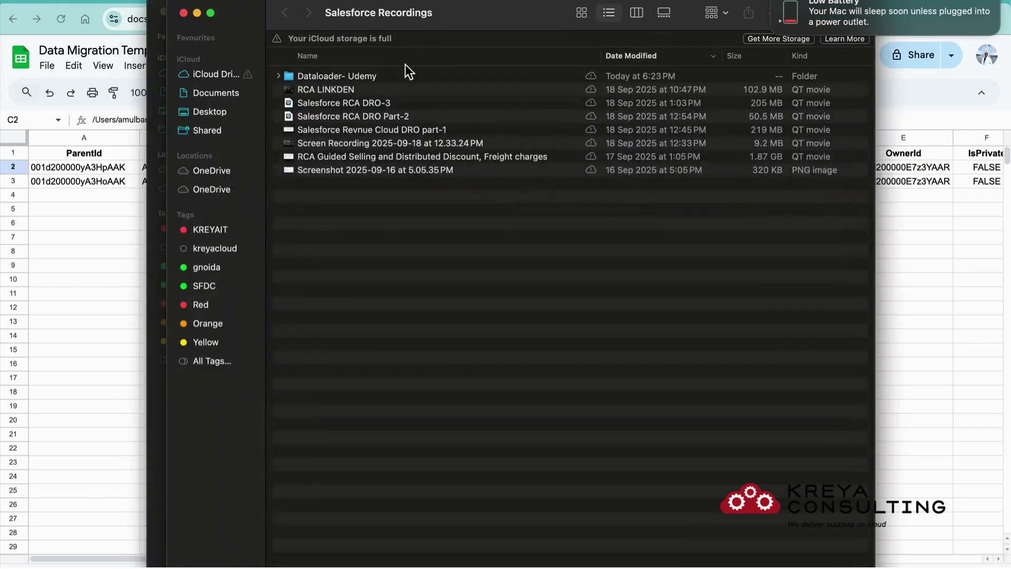
pyautogui.doubleClick(357, 77)
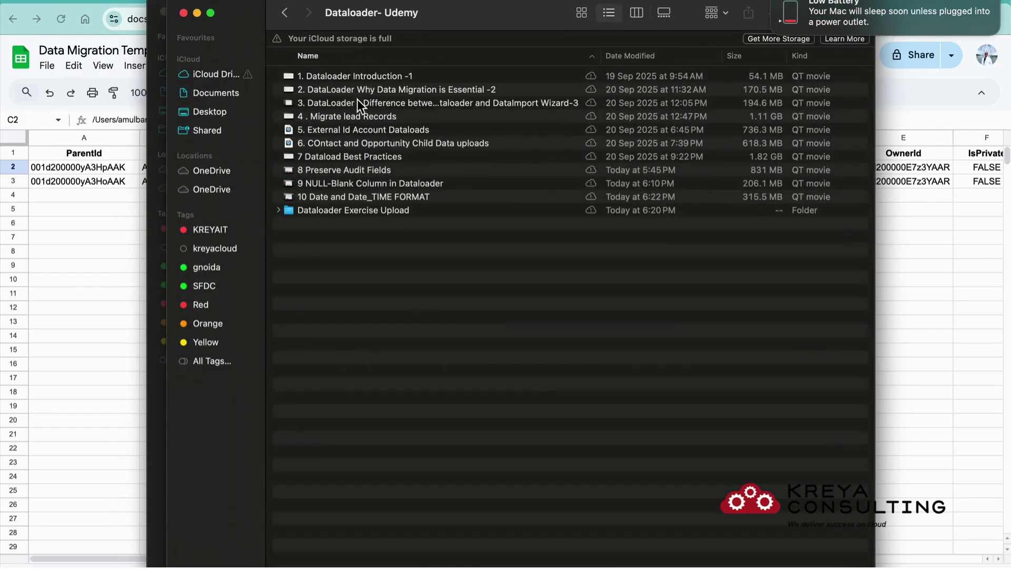
pyautogui.doubleClick(370, 210)
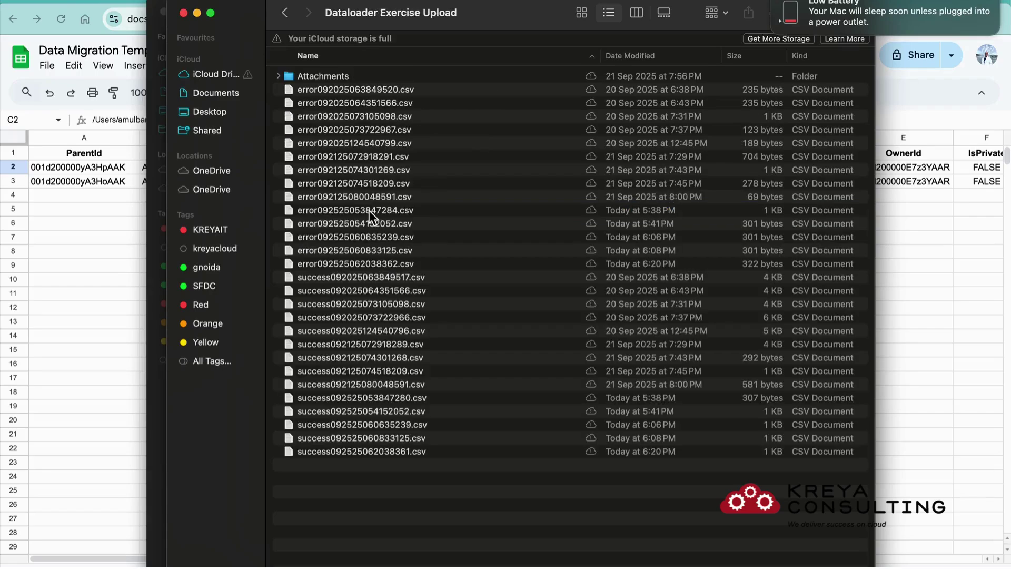
pyautogui.doubleClick(340, 77)
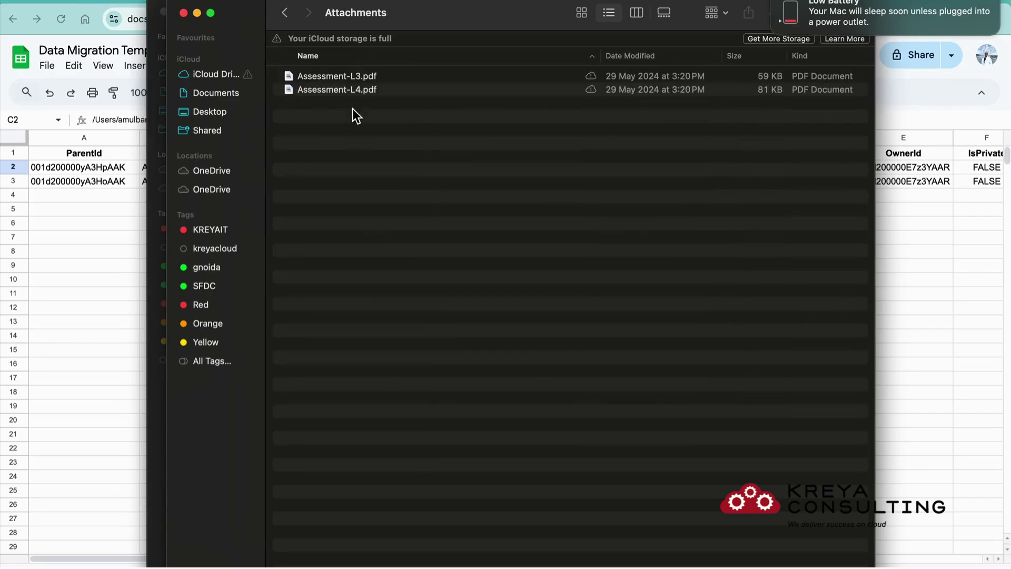
# Step: Show the file information of Assessment-L3.pdf and select its folder location path for copying
pyautogui.click(356, 77)
pyautogui.rightClick(356, 77)
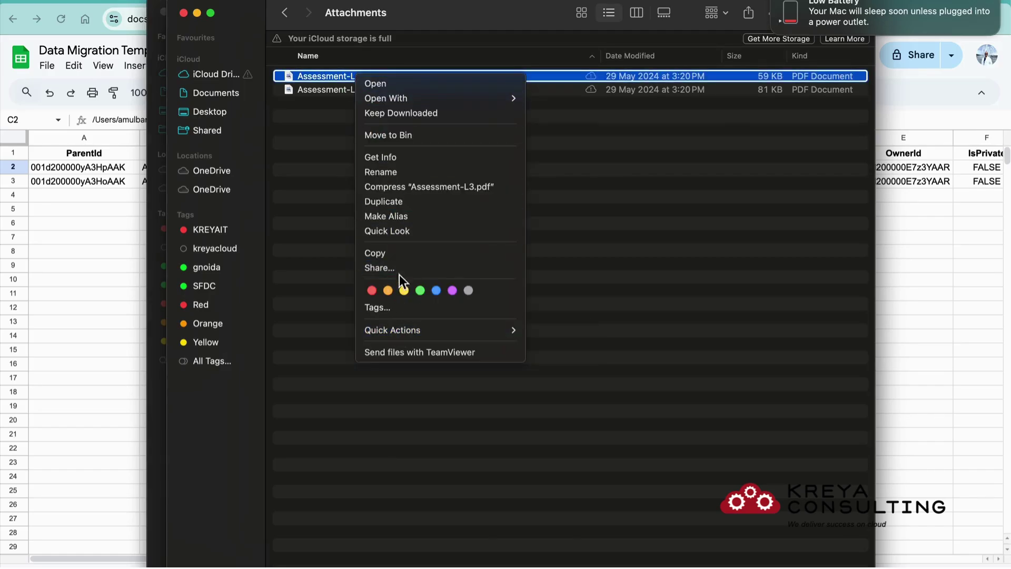
pyautogui.click(397, 157)
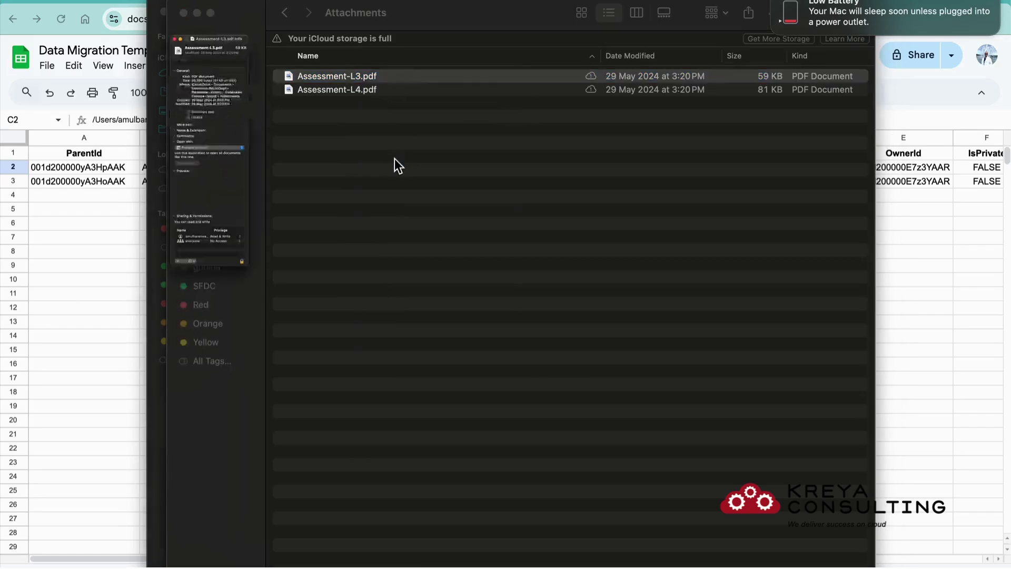
pyautogui.moveTo(55, 105); pyautogui.dragTo(160, 129)
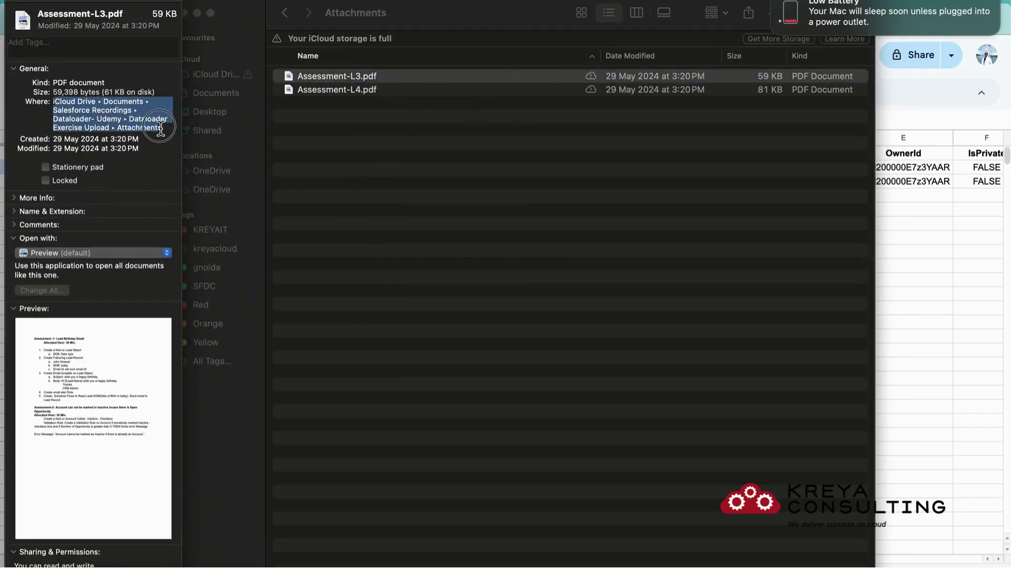
# Step: Paste the copied Attachments folder path into cell C9 of the Data Migration Template sheet and clear the cell again
pyautogui.click(990, 264)
pyautogui.click(599, 270)
pyautogui.write('/Users/amulbaranwal/Documents/Salesforce Recordings/Dataloader- Udemy/Dataloader Exercise Upload/Attachments')
pyautogui.scroll(-1, 589, 339)
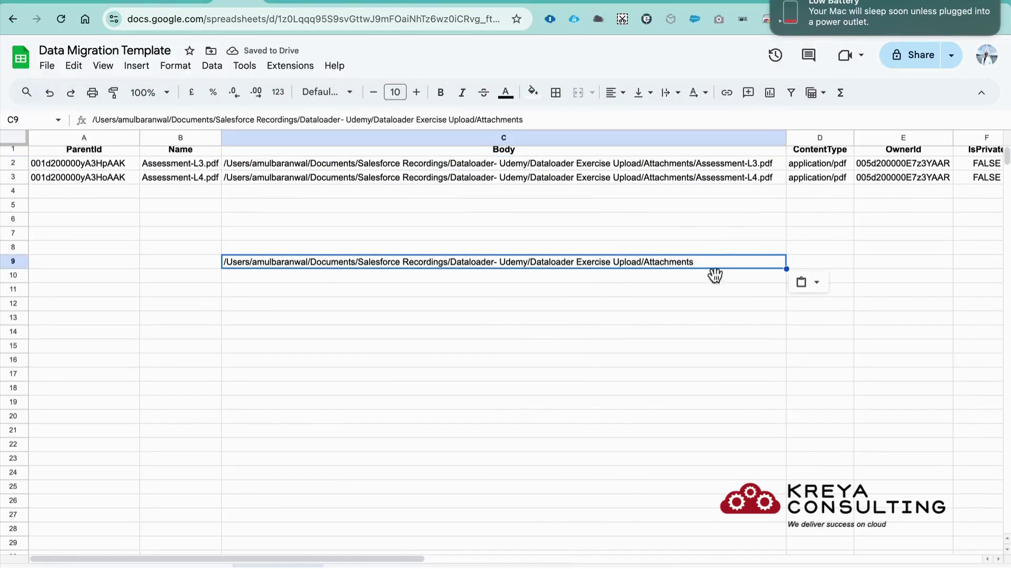
pyautogui.press('BackSpace')
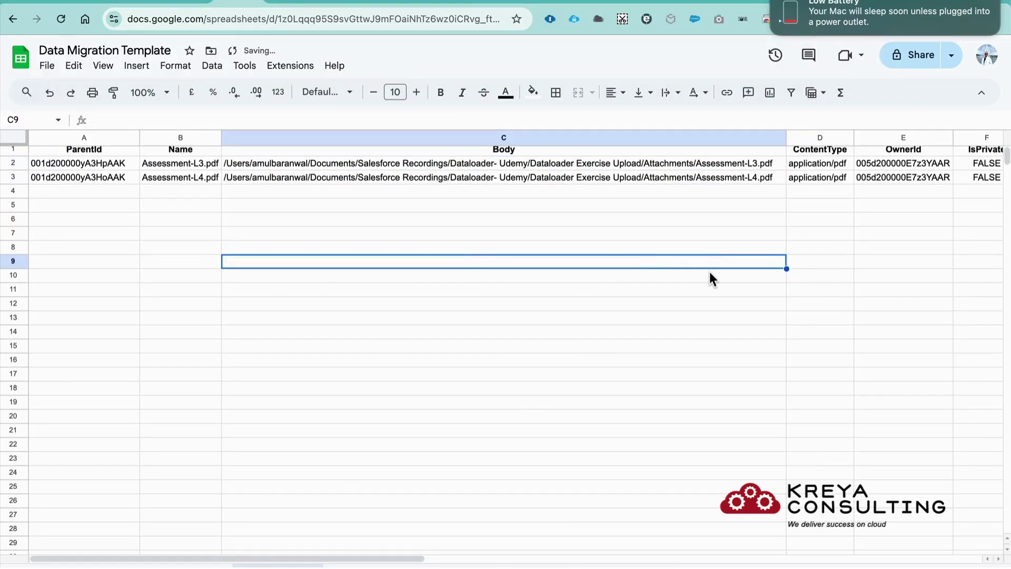
# Step: Download the attachments sheet as a comma-separated values (.csv) file
pyautogui.scroll(1, 274, 203)
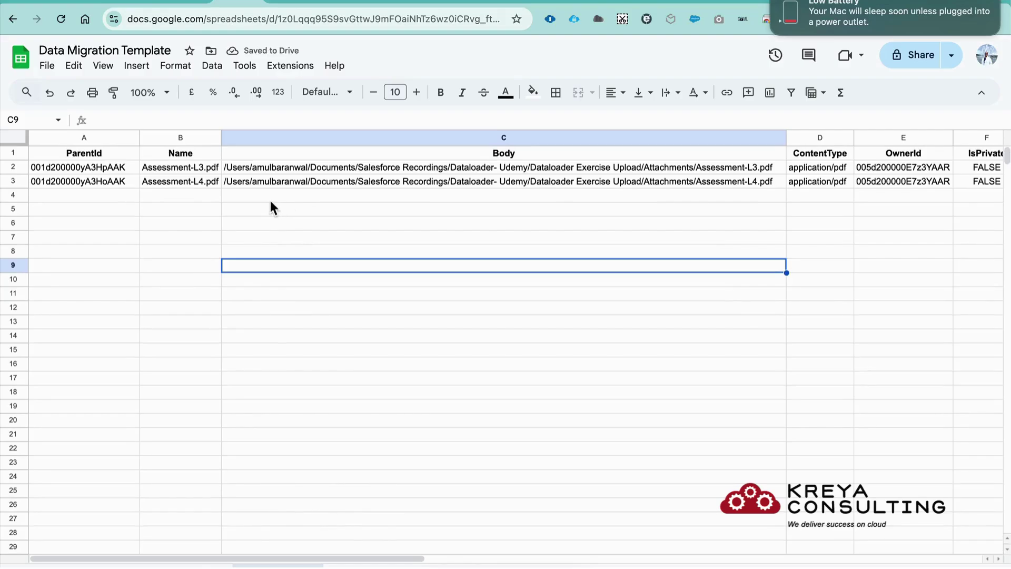
pyautogui.click(52, 70)
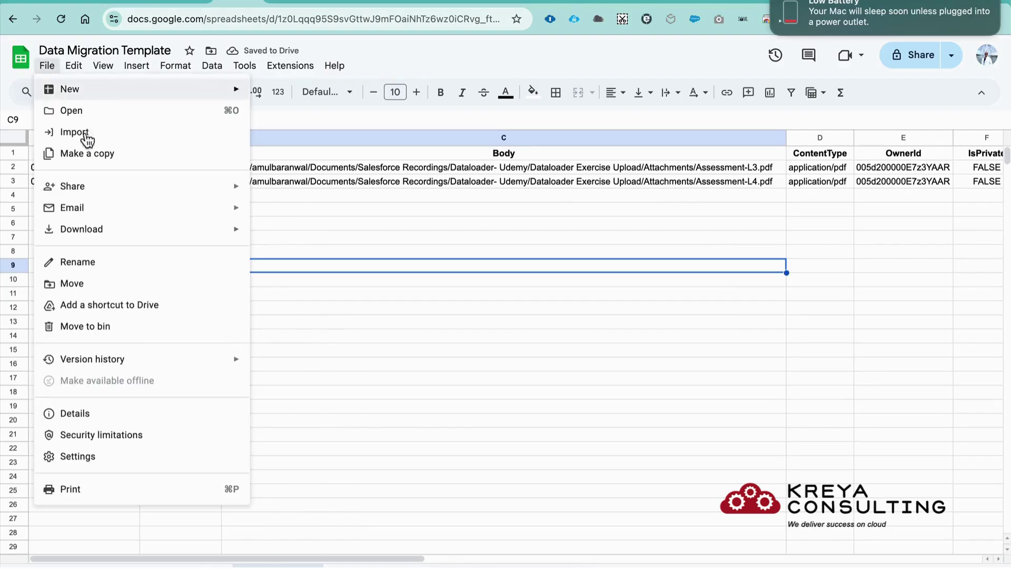
pyautogui.moveTo(61, 230)
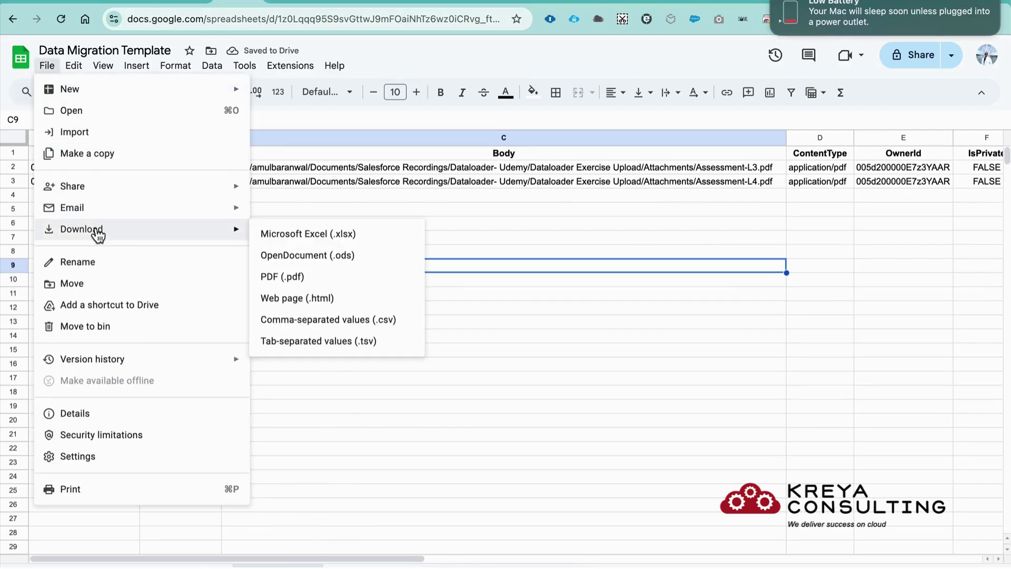
pyautogui.click(306, 323)
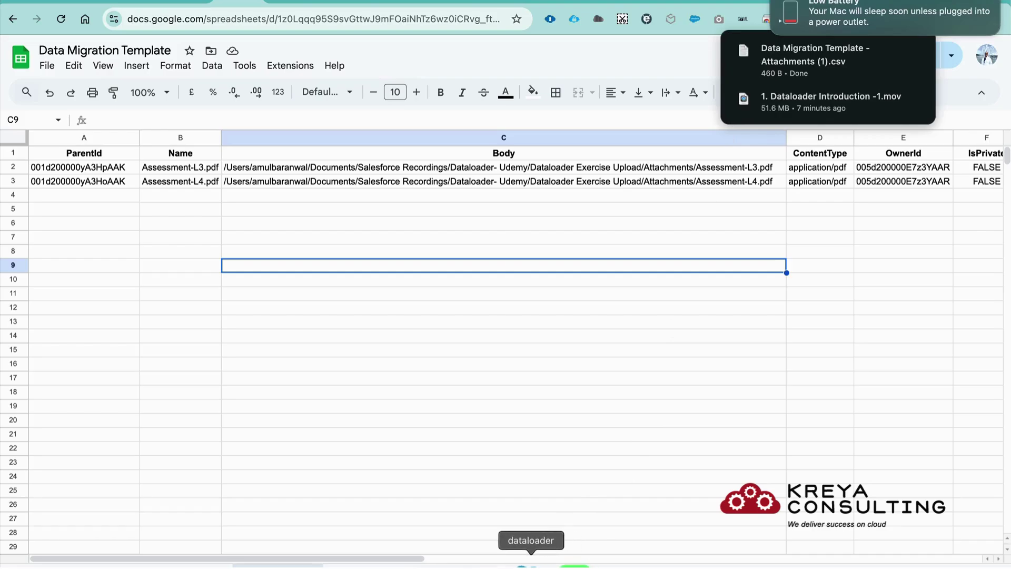
# Step: Switch to Data Loader, start an Insert for the Attachment object with all Salesforce objects shown, and browse for its CSV file
pyautogui.click(540, 565)
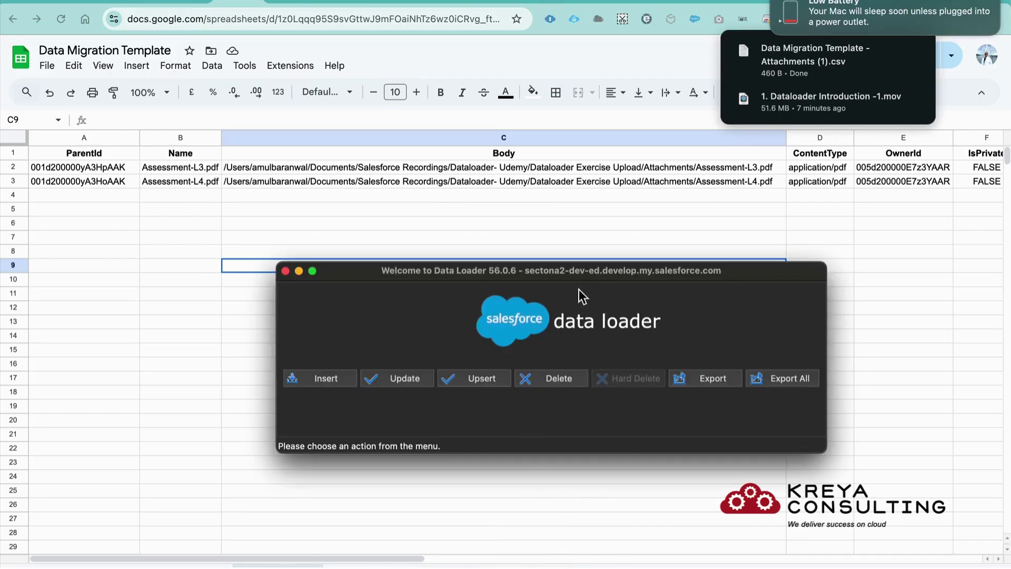
pyautogui.click(333, 380)
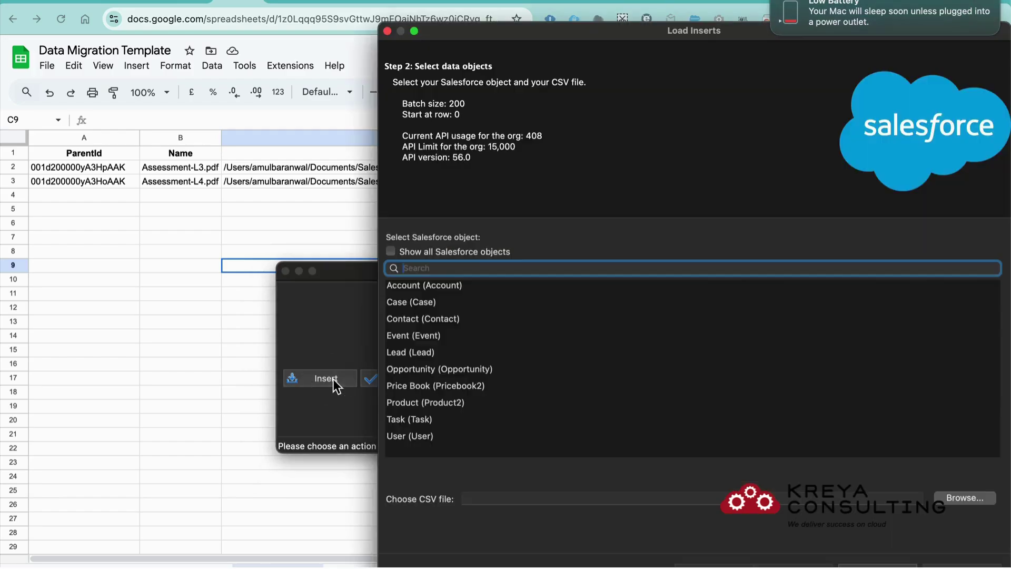
pyautogui.write('A')
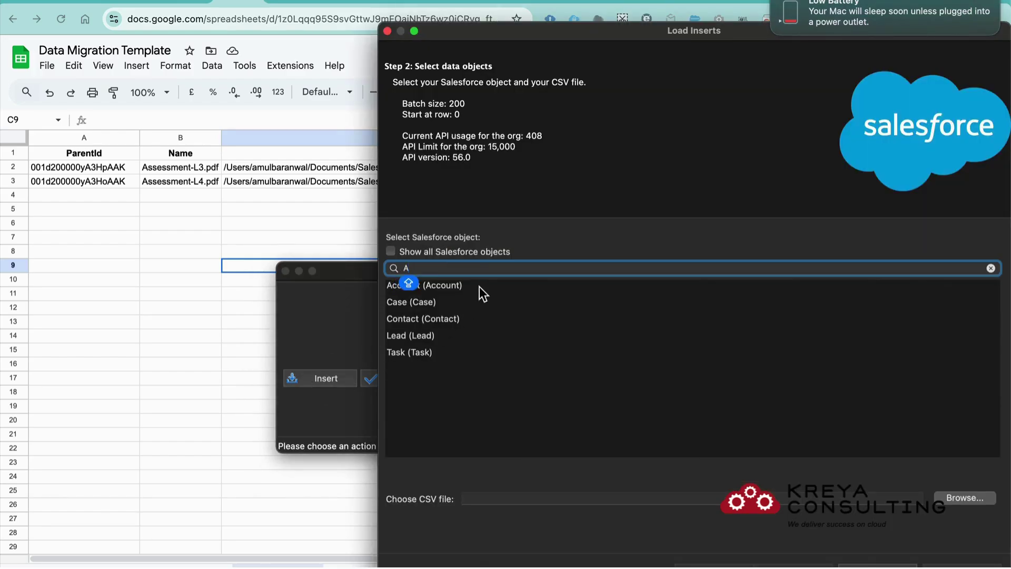
pyautogui.write('C')
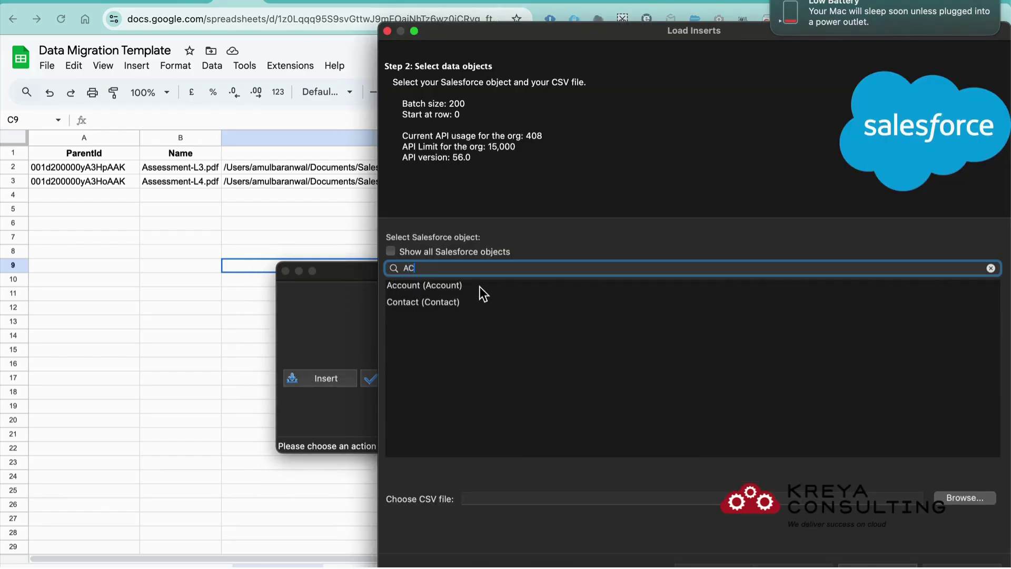
pyautogui.click(391, 252)
pyautogui.press('BackSpace')
pyautogui.write('TTAC')
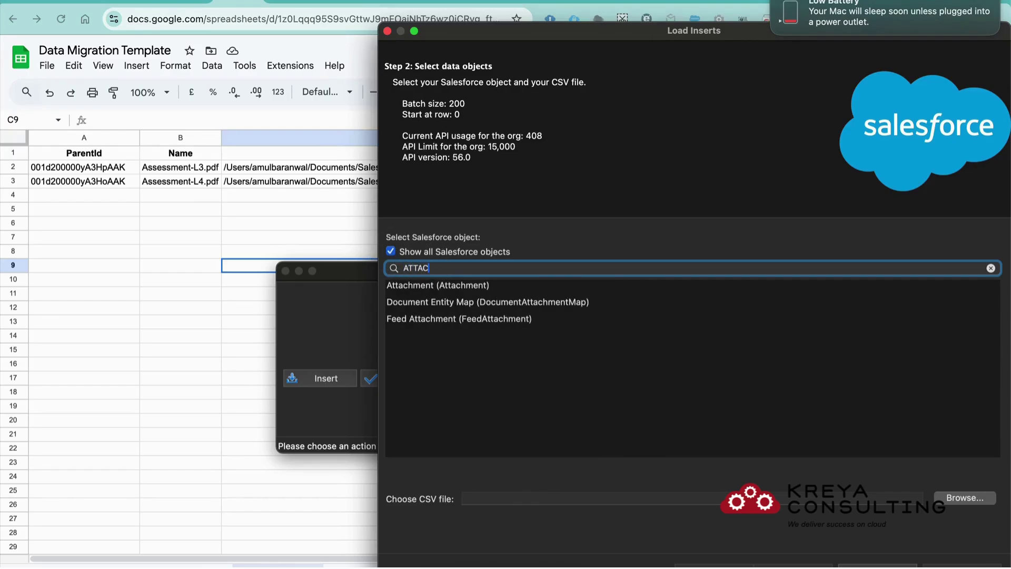
pyautogui.click(452, 288)
pyautogui.click(965, 498)
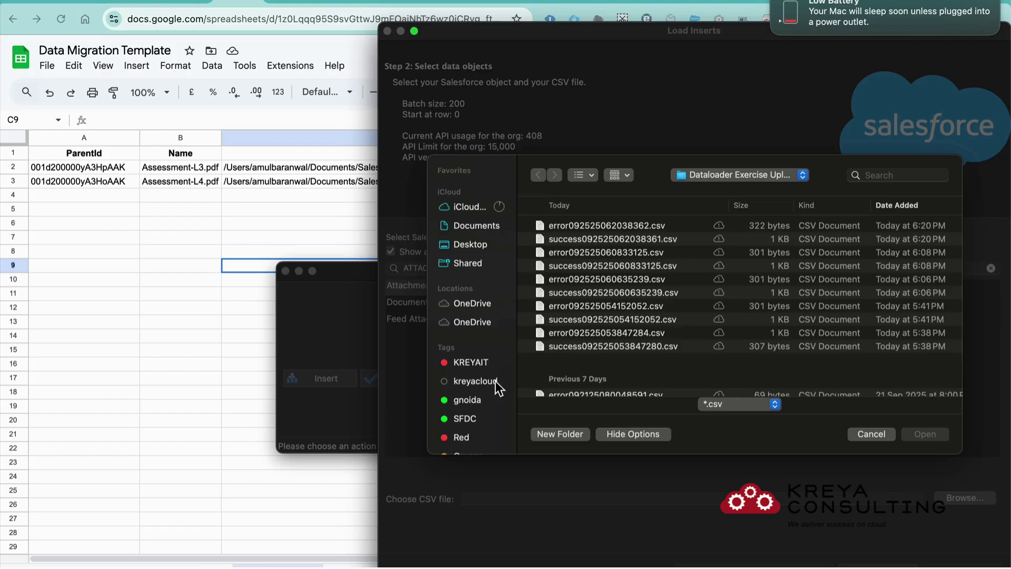
# Step: Return to the browser, locate the downloaded Data Migration Template - Attachments (1).csv in its folder and tag it Red
pyautogui.click(349, 218)
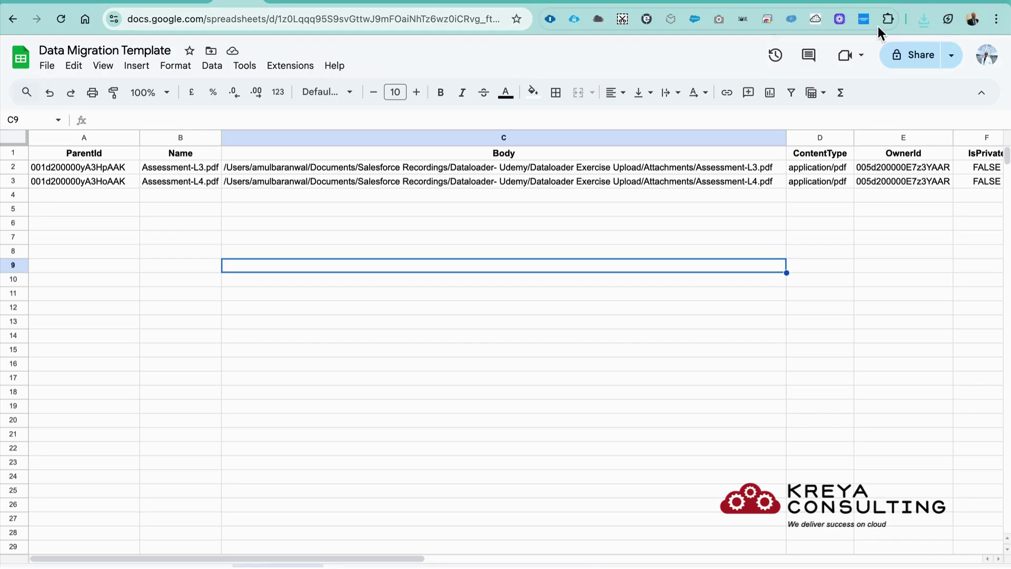
pyautogui.click(925, 20)
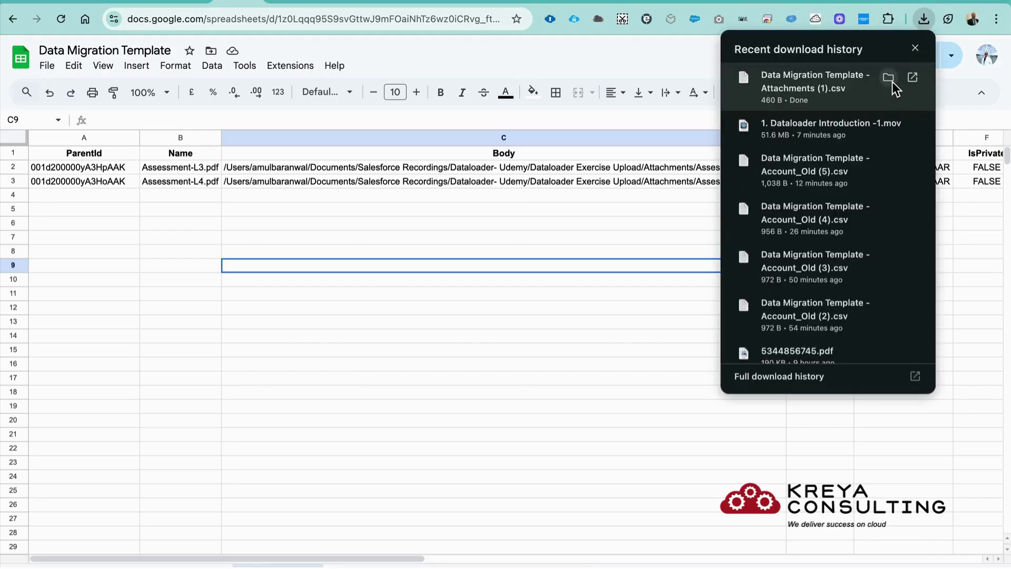
pyautogui.click(889, 78)
pyautogui.rightClick(873, 74)
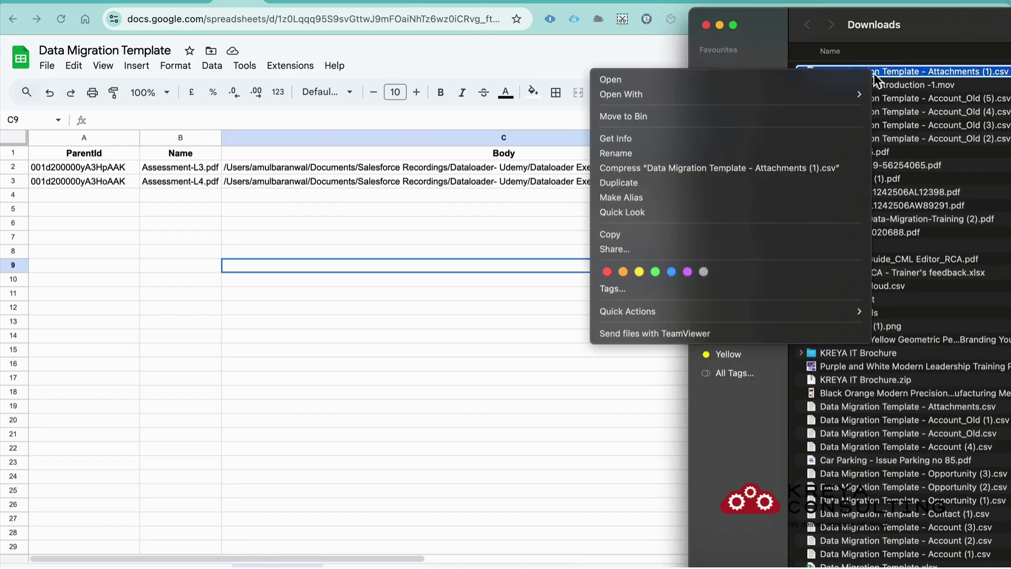
pyautogui.click(609, 274)
pyautogui.click(577, 404)
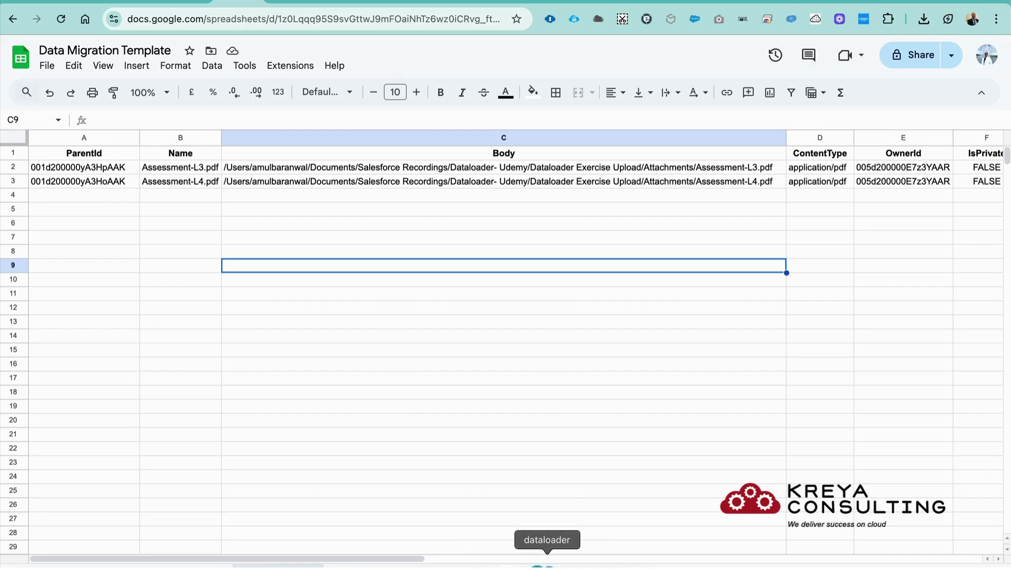
# Step: Switch back to Data Loader and load Data Migration Template - Attachments (1).csv from the Red-tagged files as the insert's source
pyautogui.click(542, 562)
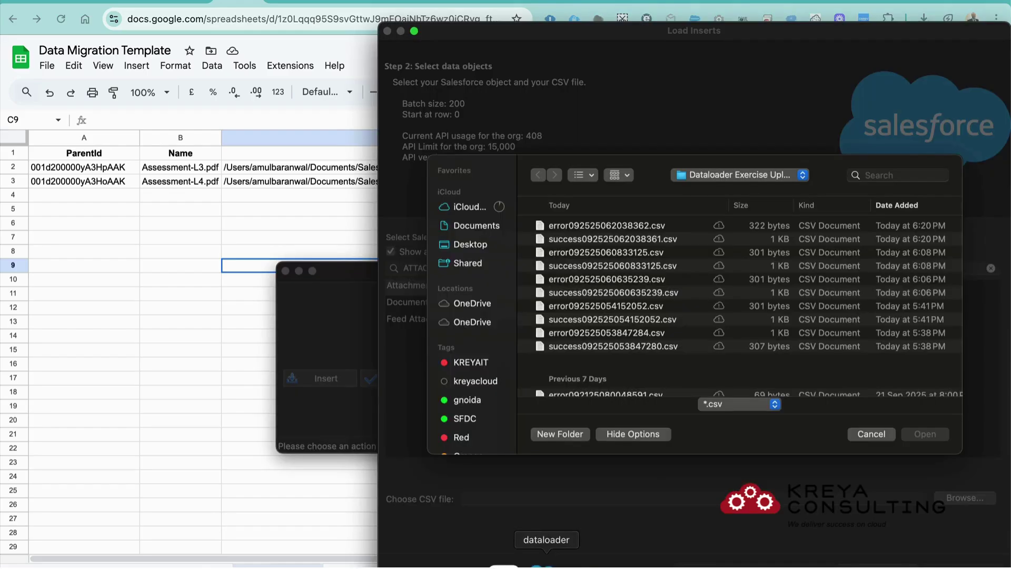
pyautogui.click(463, 436)
pyautogui.scroll(-2, 632, 324)
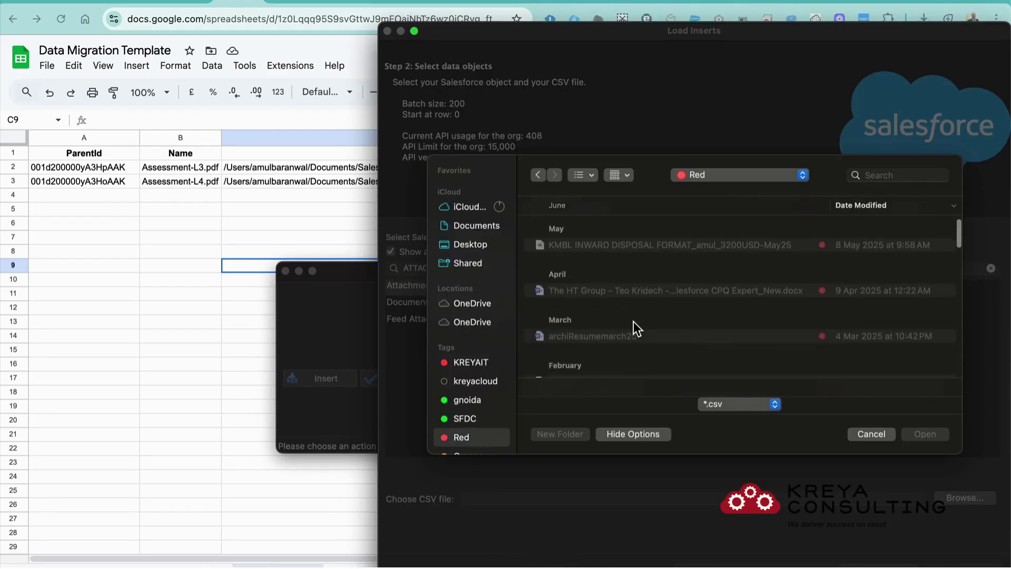
pyautogui.scroll(-5, 634, 323)
pyautogui.scroll(-1, 633, 321)
pyautogui.click(653, 309)
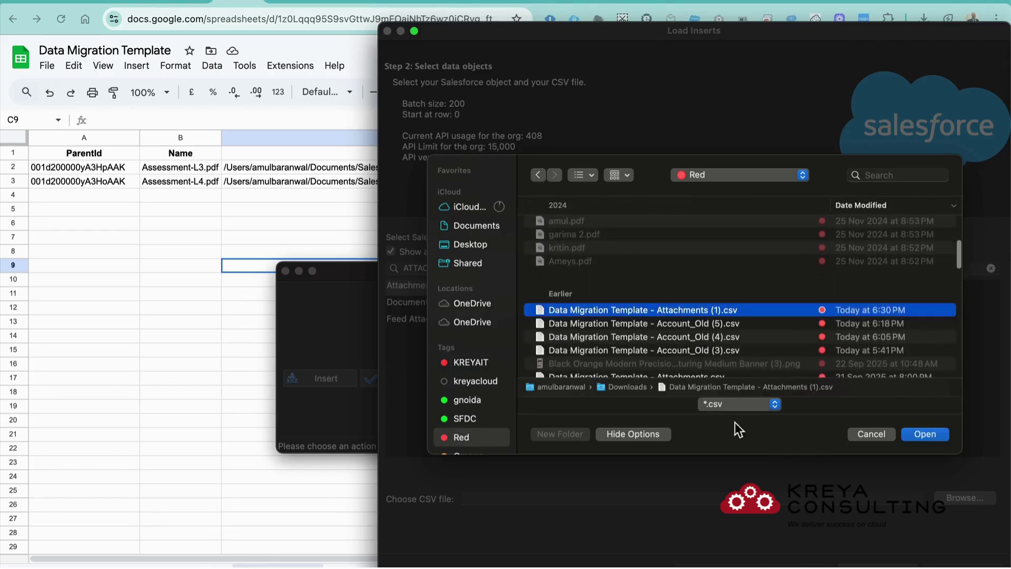
pyautogui.click(930, 435)
pyautogui.click(806, 565)
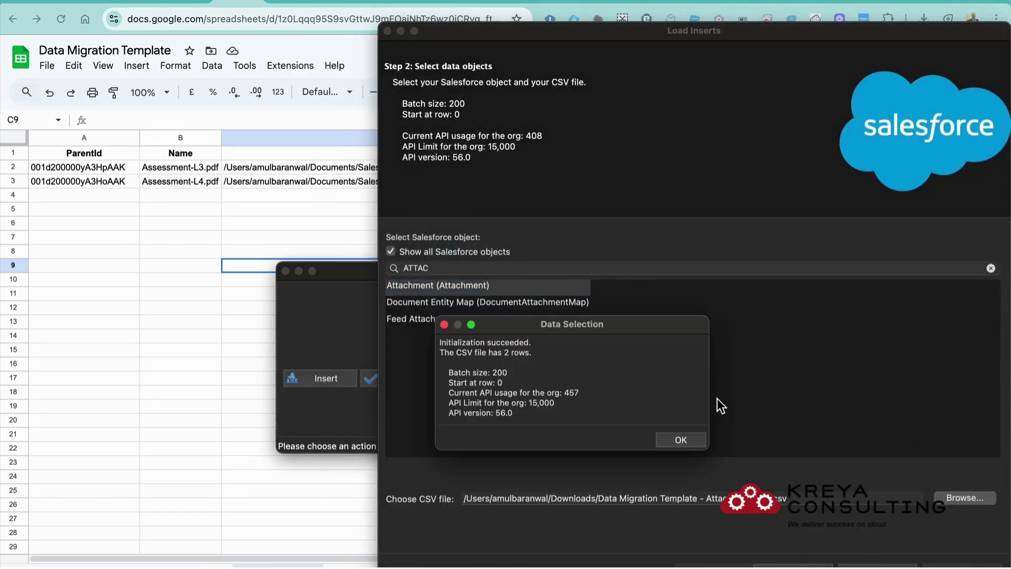
pyautogui.click(672, 439)
# Step: Create a field map that auto-matches the CSV columns to the Attachment object's fields and accept it
pyautogui.click(561, 240)
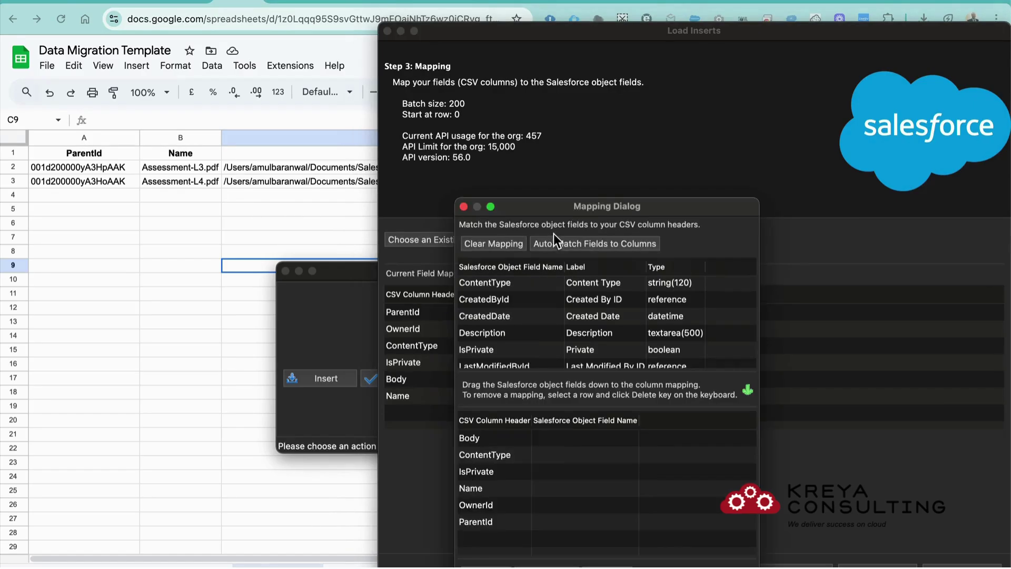
pyautogui.click(581, 242)
pyautogui.moveTo(610, 207); pyautogui.dragTo(564, 69)
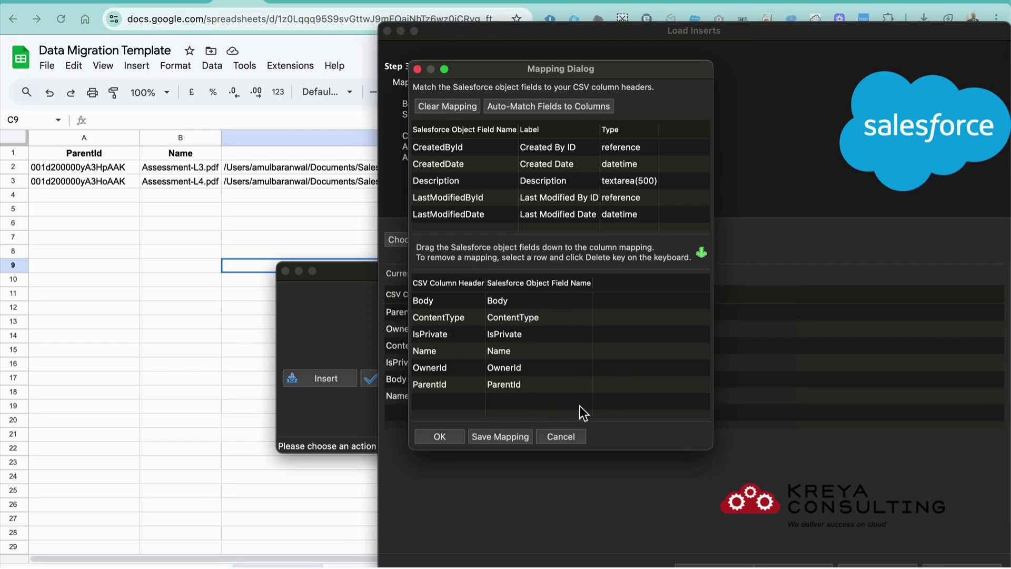
pyautogui.click(440, 437)
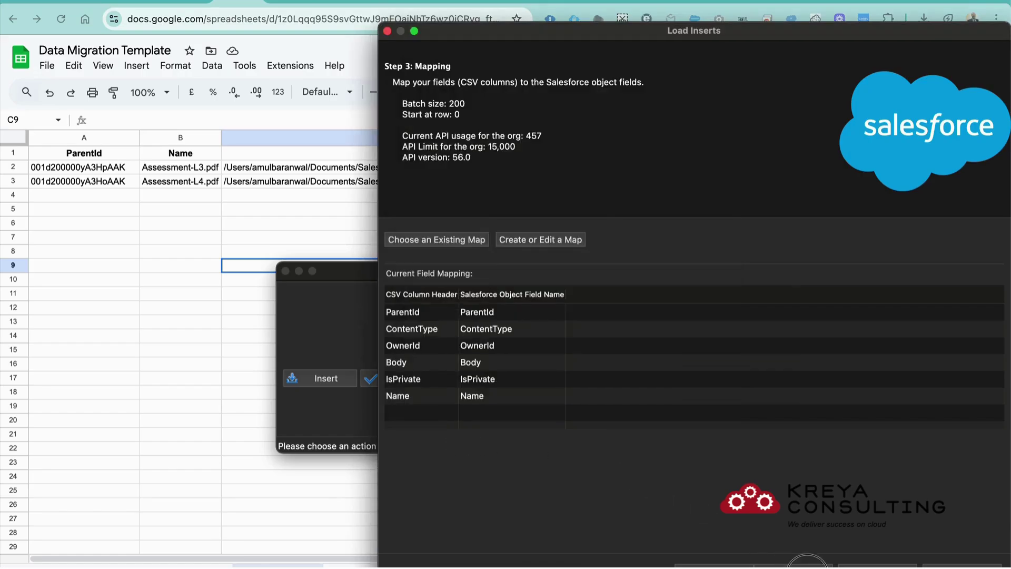
# Step: Run the Attachment insert with result files saved in the Dataloader Exercise Upload directory, and dismiss the completion dialog
pyautogui.click(793, 567)
pyautogui.click(962, 566)
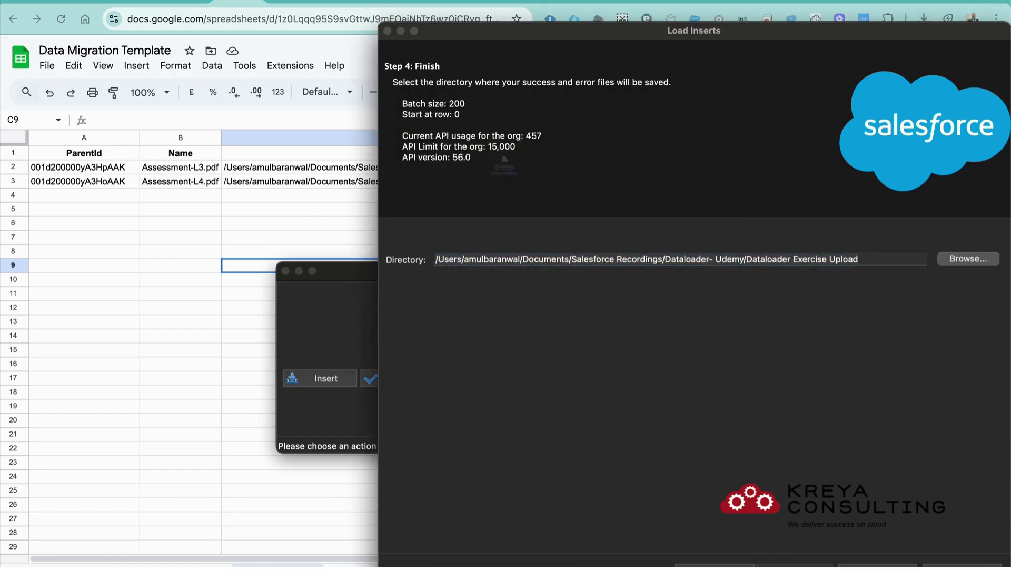
pyautogui.click(568, 219)
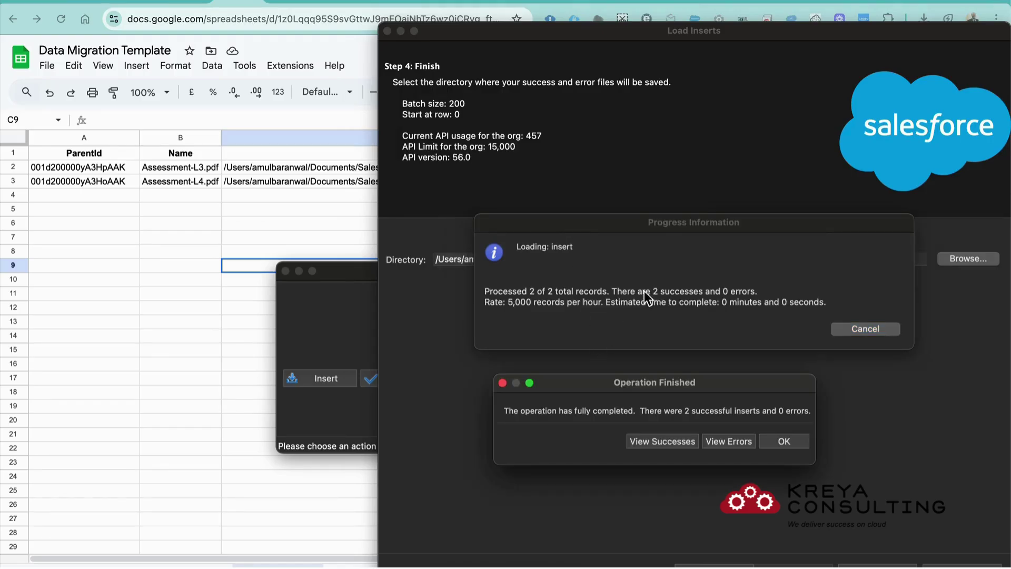
pyautogui.click(789, 444)
# Step: Switch to the browser, reload the Maruti Suzuki account record, check its Assessment-L4.pdf attachment and return to the record
pyautogui.click(215, 358)
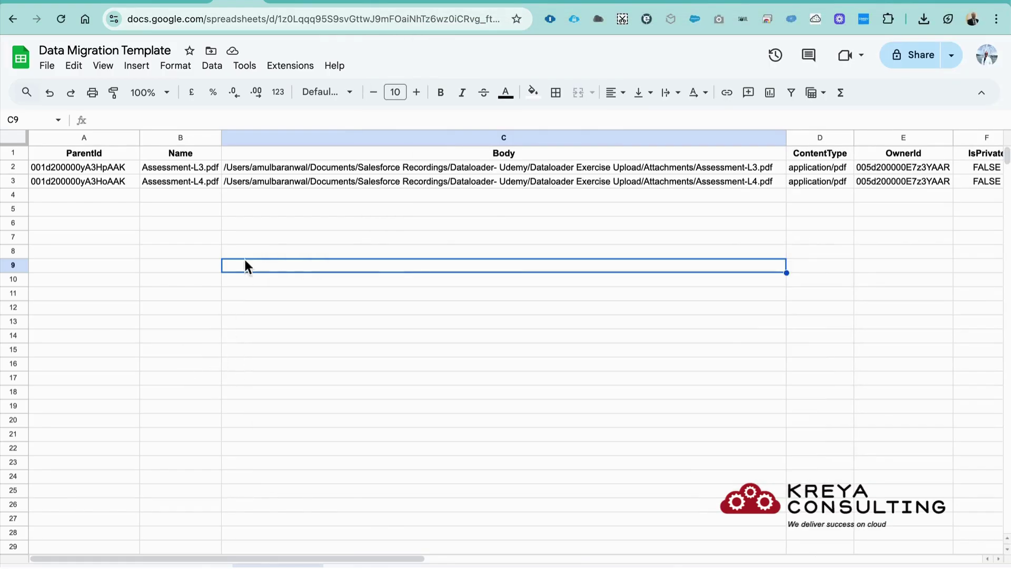
pyautogui.click(341, 2)
pyautogui.click(321, 21)
pyautogui.press('Return')
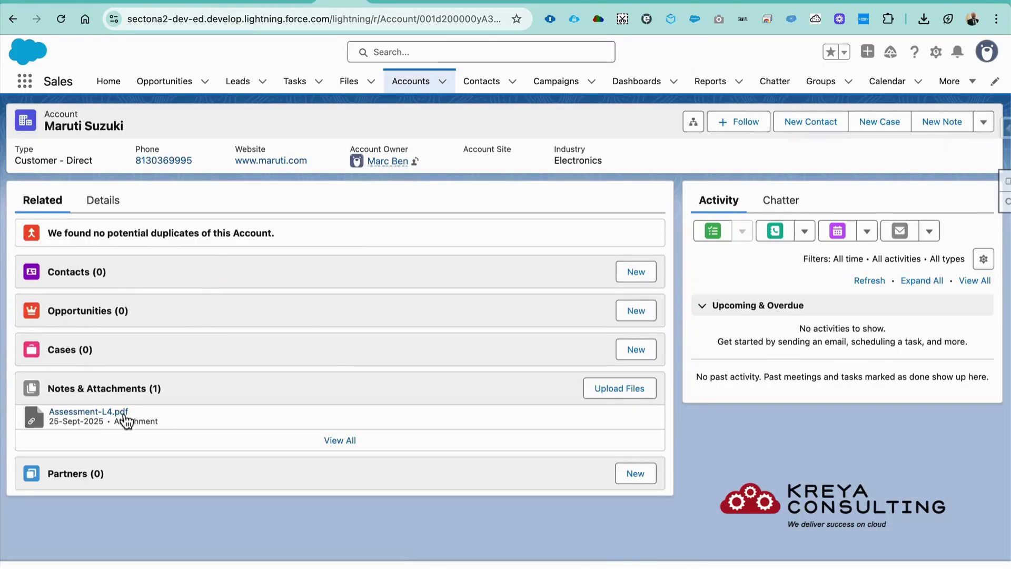
pyautogui.click(112, 419)
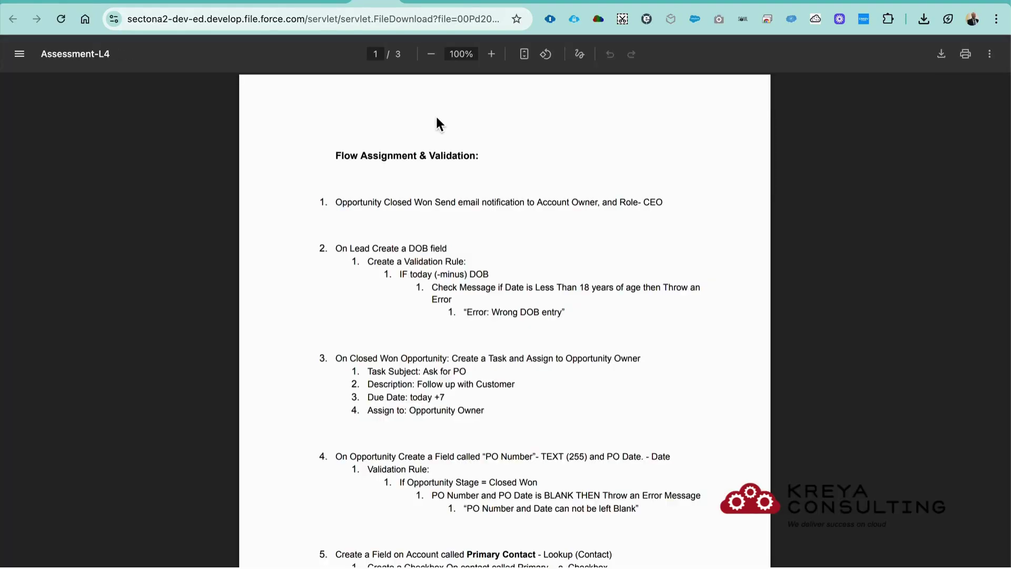
pyautogui.click(341, 1)
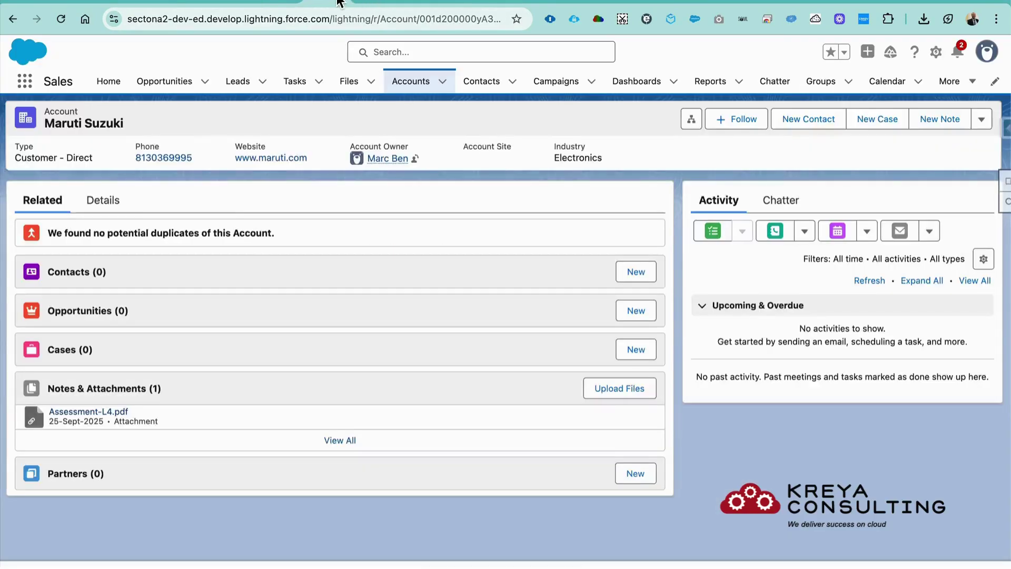
# Step: Search Salesforce for the Honda account, check its Assessment-L3.pdf attachment and return to the account record
pyautogui.click(409, 54)
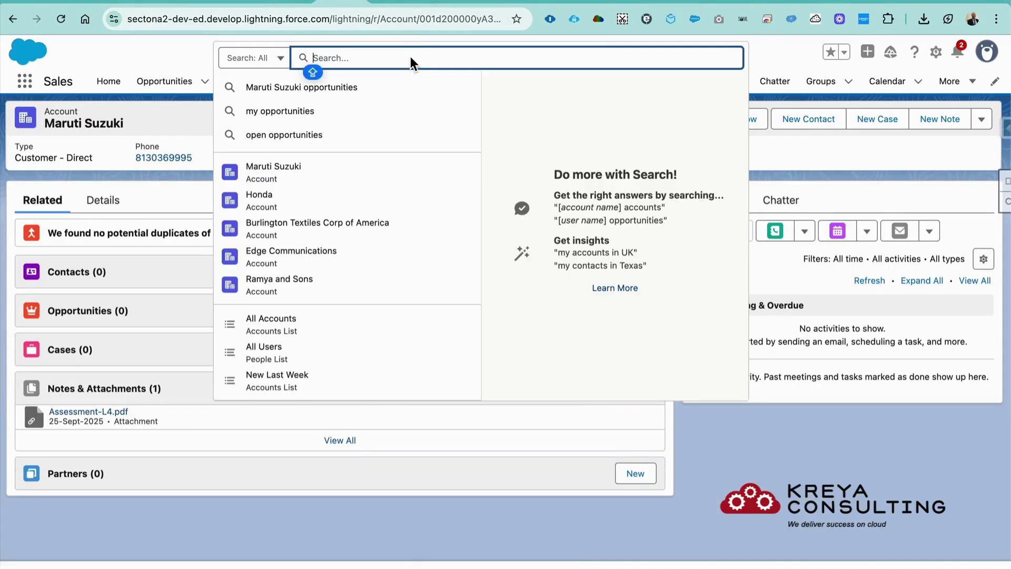
pyautogui.write('HOM')
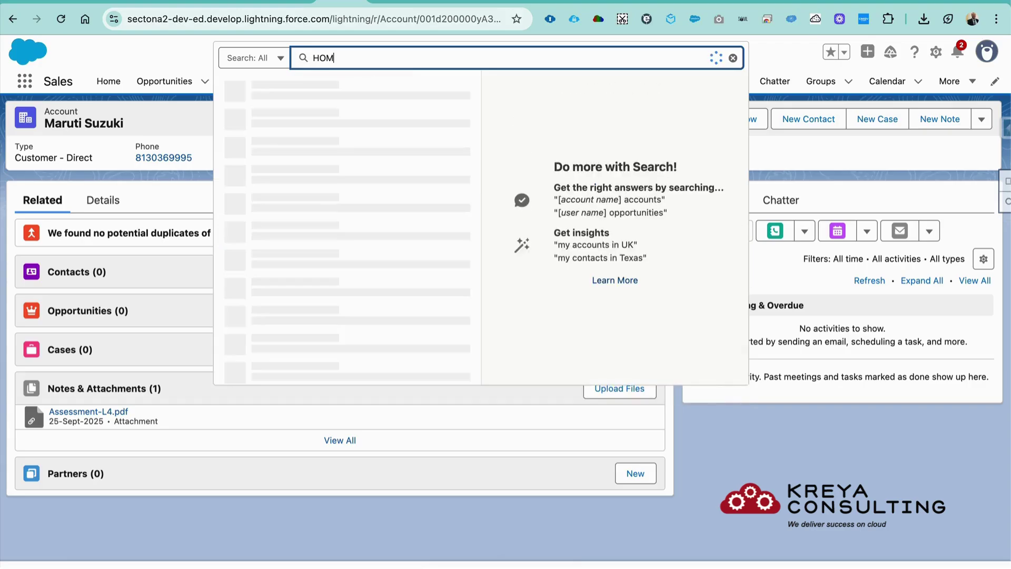
pyautogui.press('BackSpace')
pyautogui.write('N')
pyautogui.click(291, 170)
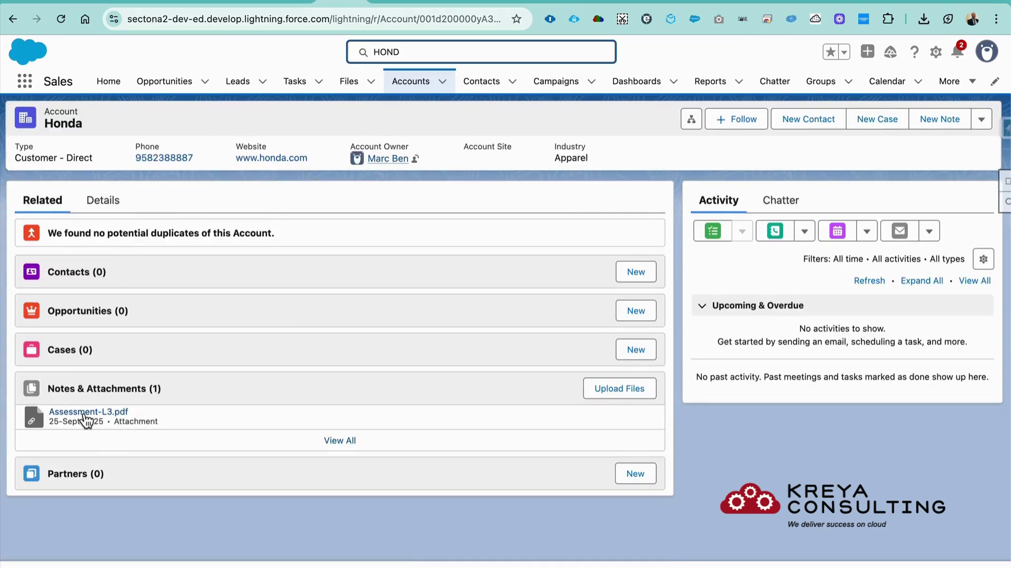
pyautogui.click(86, 416)
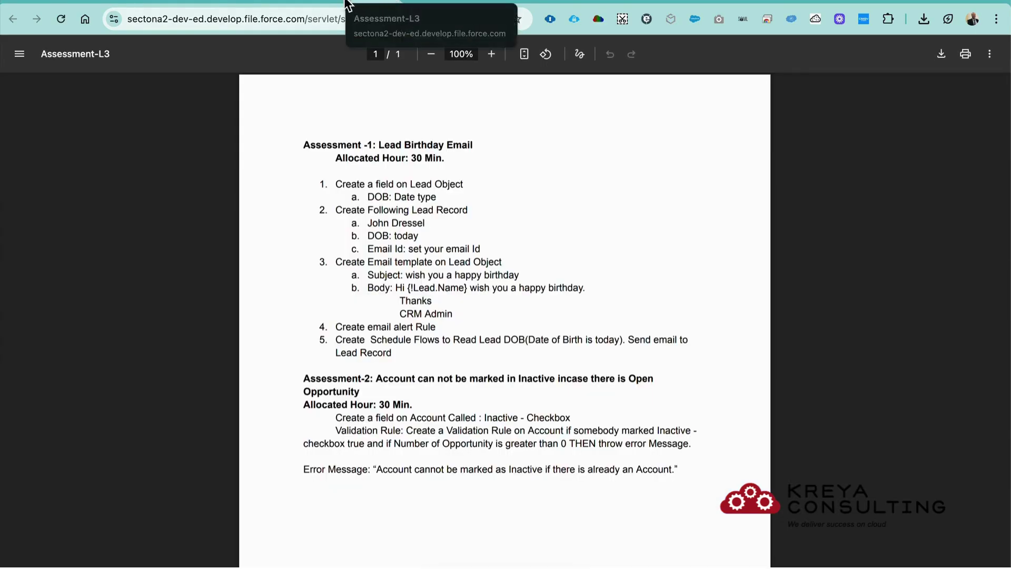
pyautogui.click(323, 5)
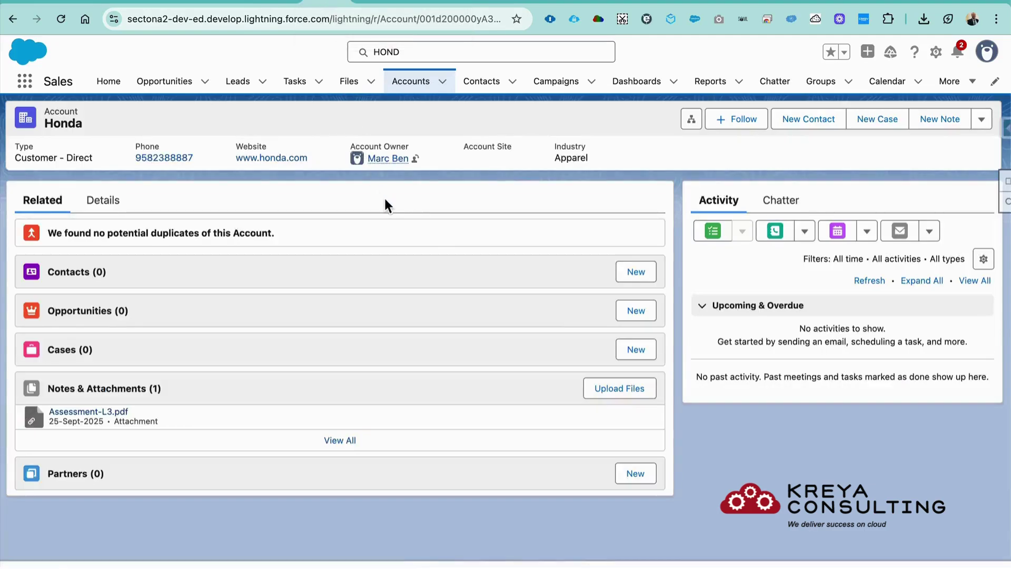
# Step: Switch to Salesforce-Data-Migration-Training (2).pdf and go back from the related attachments page to the first page
pyautogui.click(289, 4)
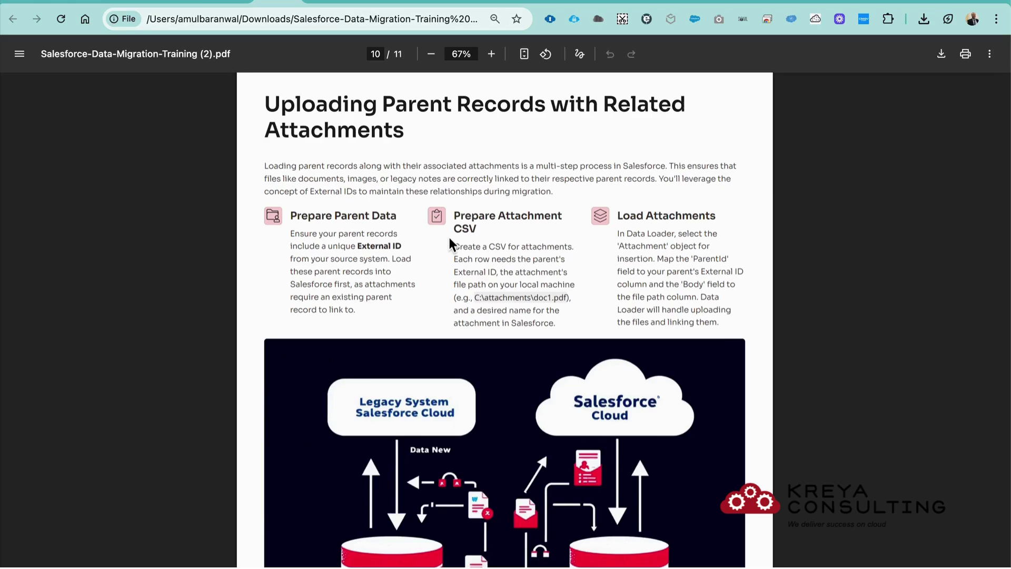
pyautogui.scroll(1, 449, 237)
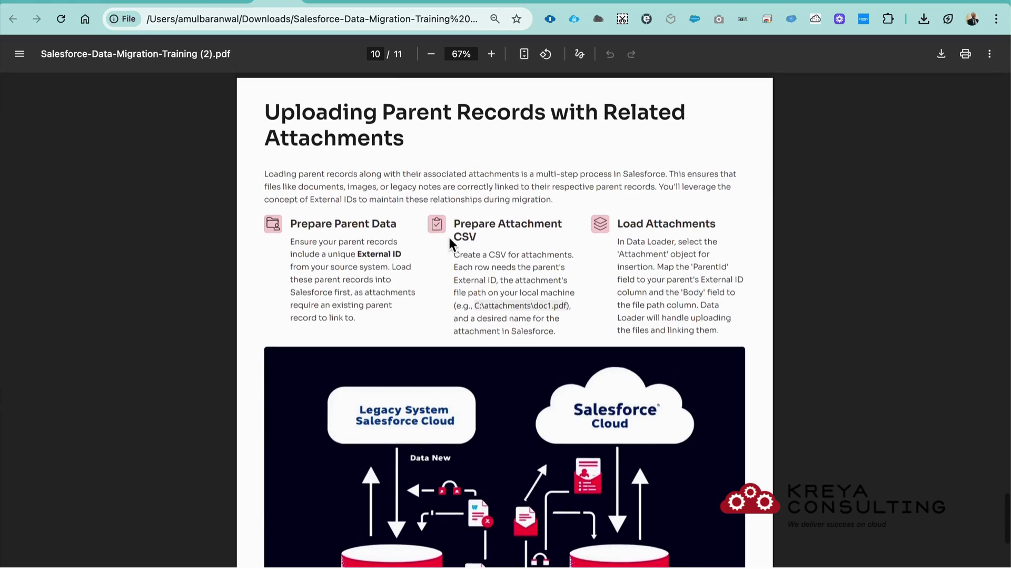
pyautogui.scroll(2, 449, 240)
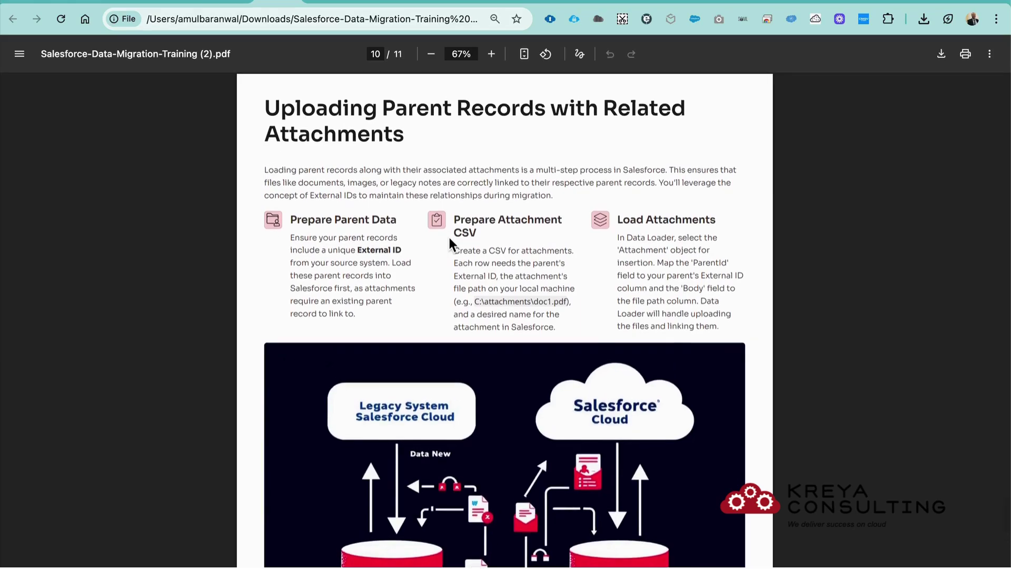
pyautogui.scroll(20, 449, 239)
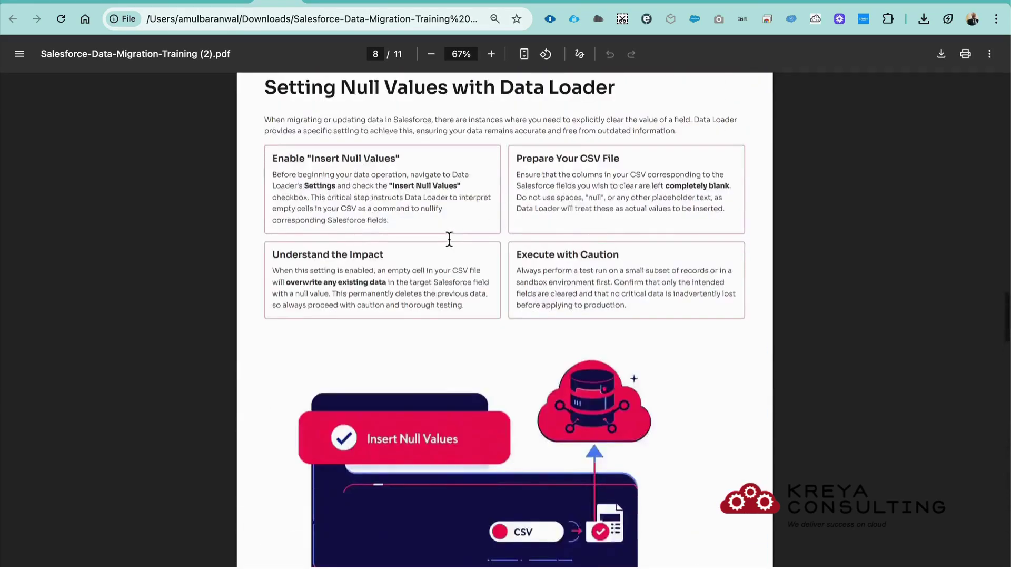
pyautogui.scroll(15, 449, 239)
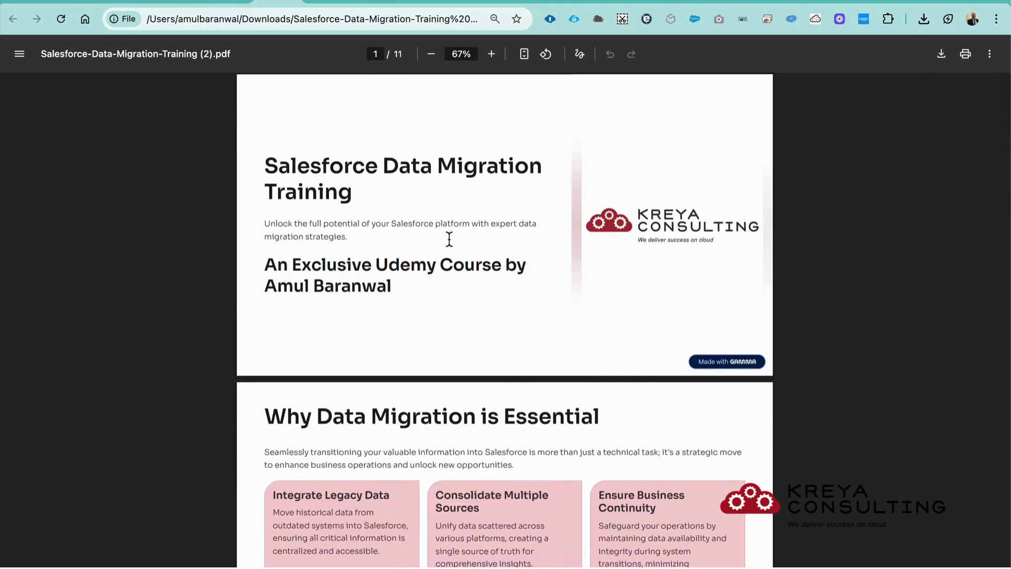
# Step: Review the training PDF's pages from Why Data Migration is Essential to Essential CSV Templates for Data Import
pyautogui.scroll(-4, 454, 268)
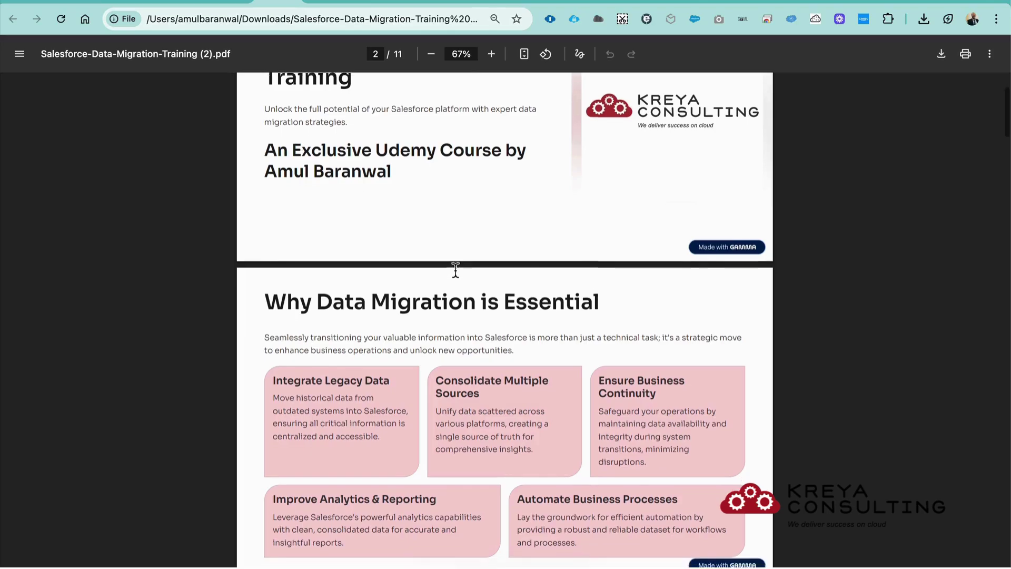
pyautogui.scroll(-3, 455, 269)
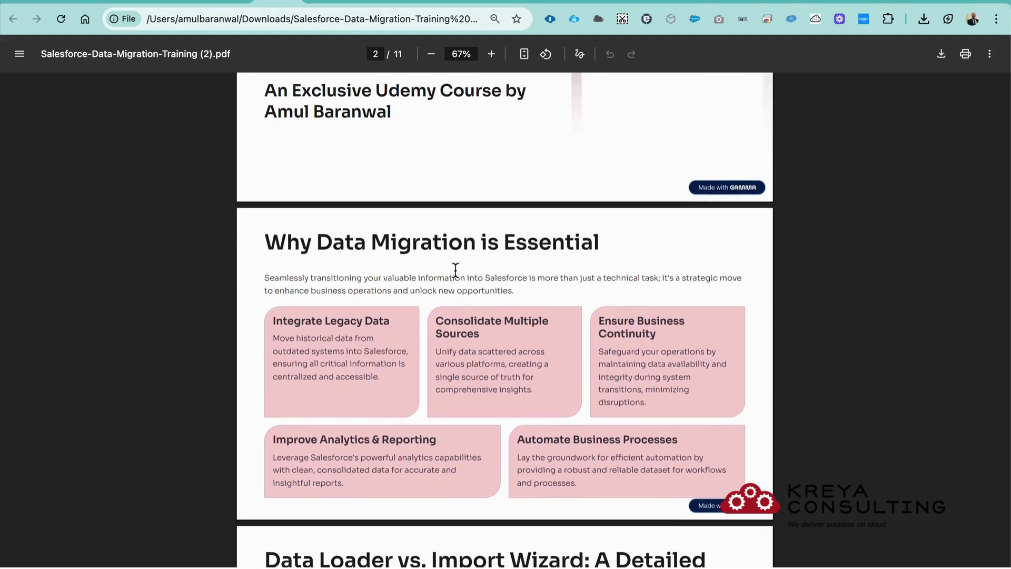
pyautogui.scroll(-10, 456, 269)
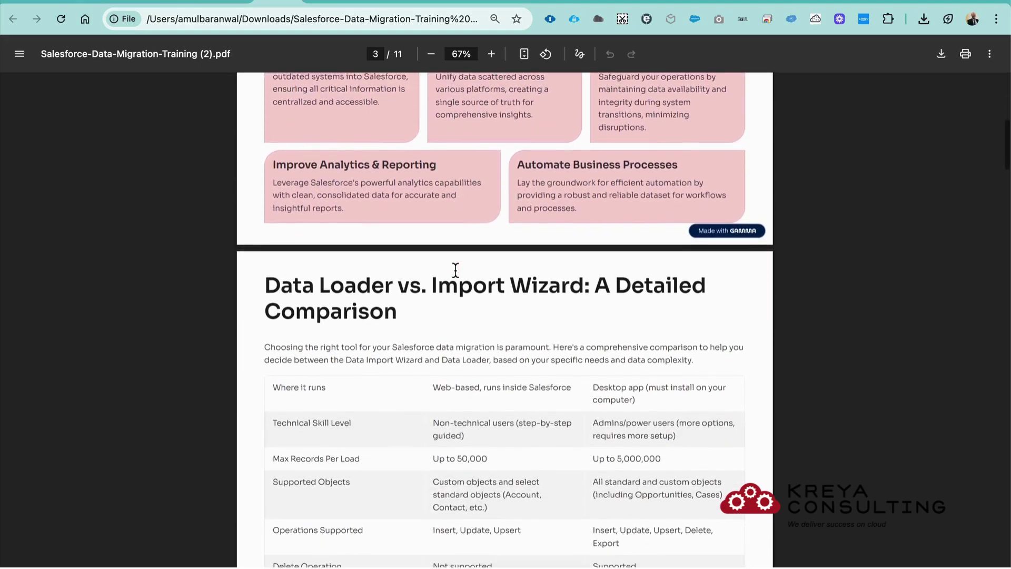
pyautogui.scroll(-2, 455, 270)
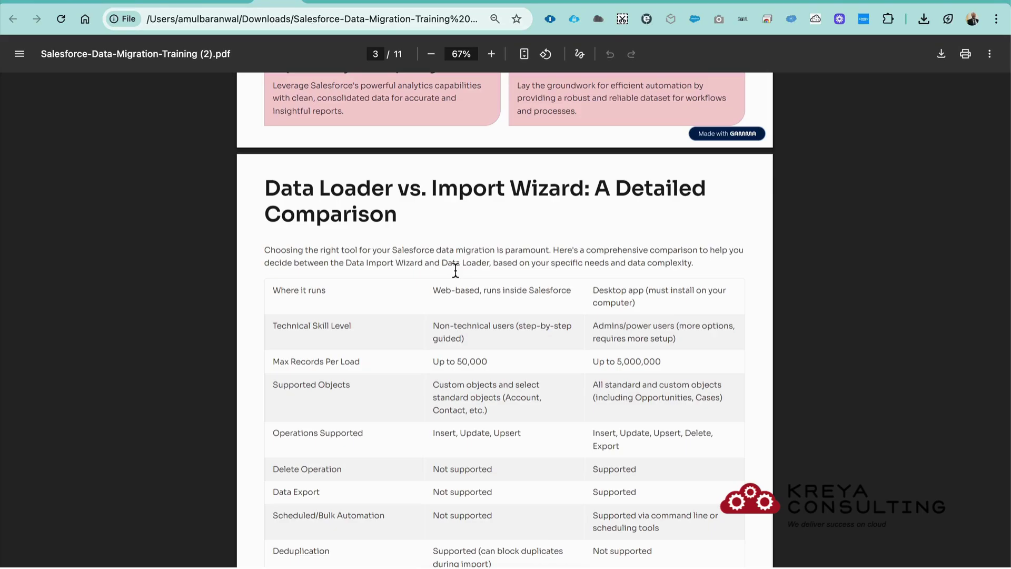
pyautogui.moveTo(274, 291); pyautogui.dragTo(665, 550)
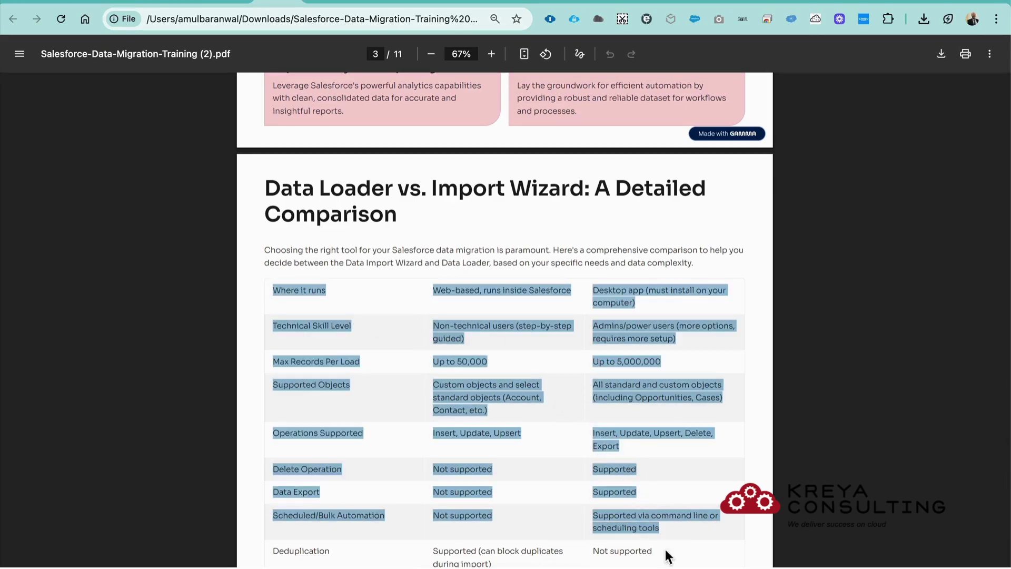
pyautogui.moveTo(649, 399); pyautogui.dragTo(653, 403)
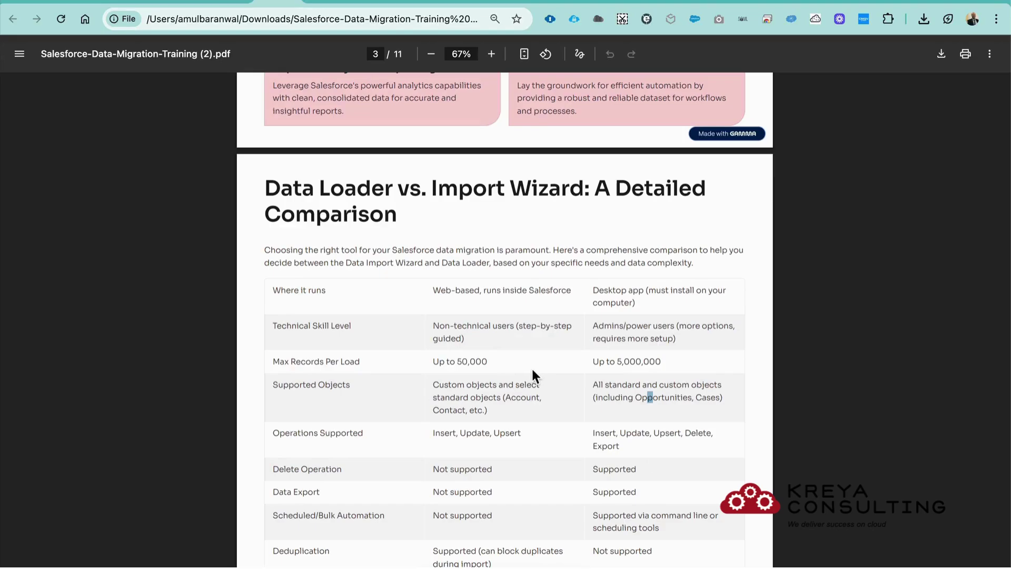
pyautogui.scroll(-6, 529, 369)
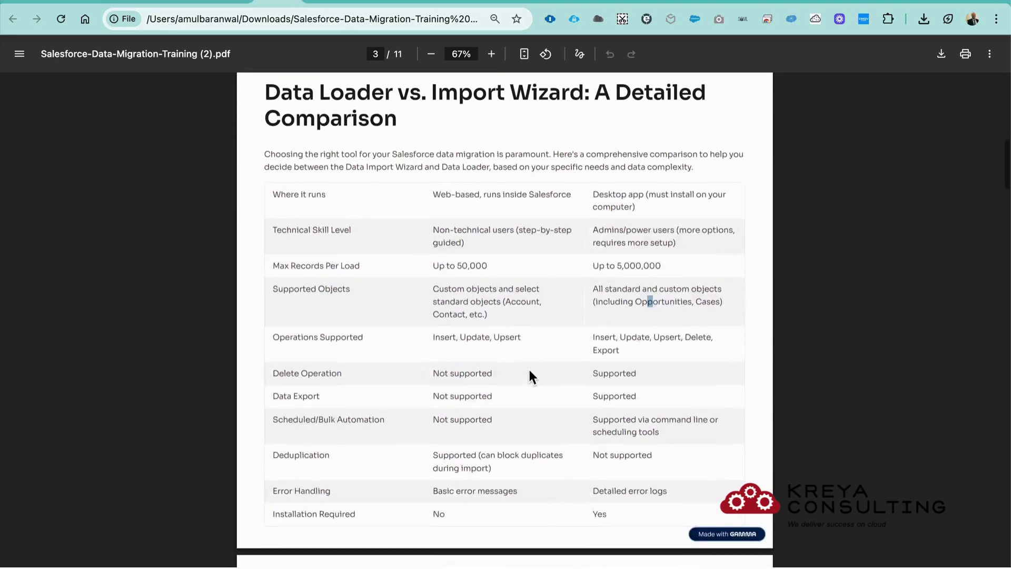
pyautogui.scroll(-2, 528, 368)
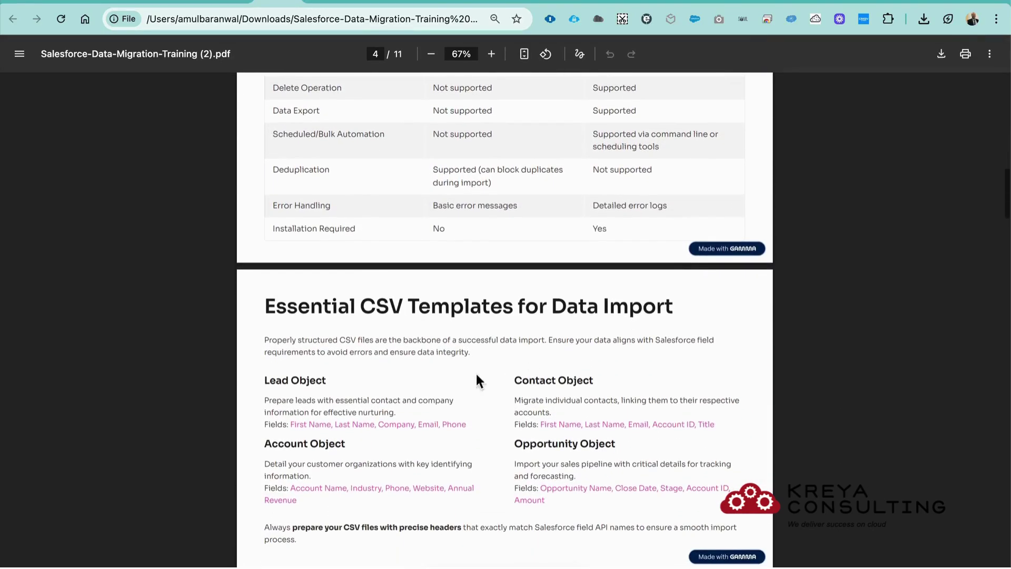
pyautogui.moveTo(273, 314); pyautogui.dragTo(624, 429)
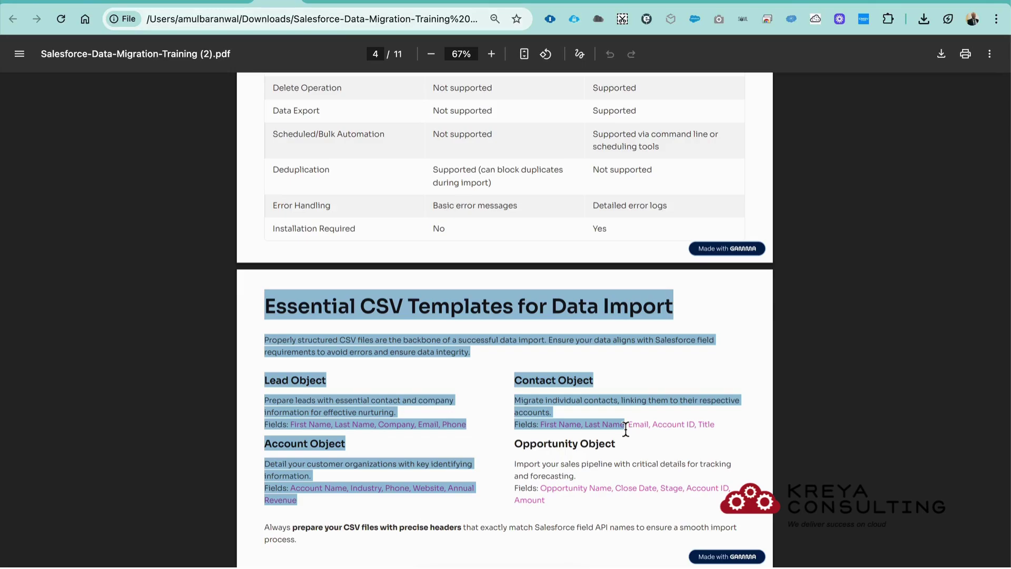
pyautogui.click(634, 449)
# Step: Enlarge the training PDF to 110% and read the Critical Best Practices for a Smooth Data Load page
pyautogui.scroll(-10, 634, 447)
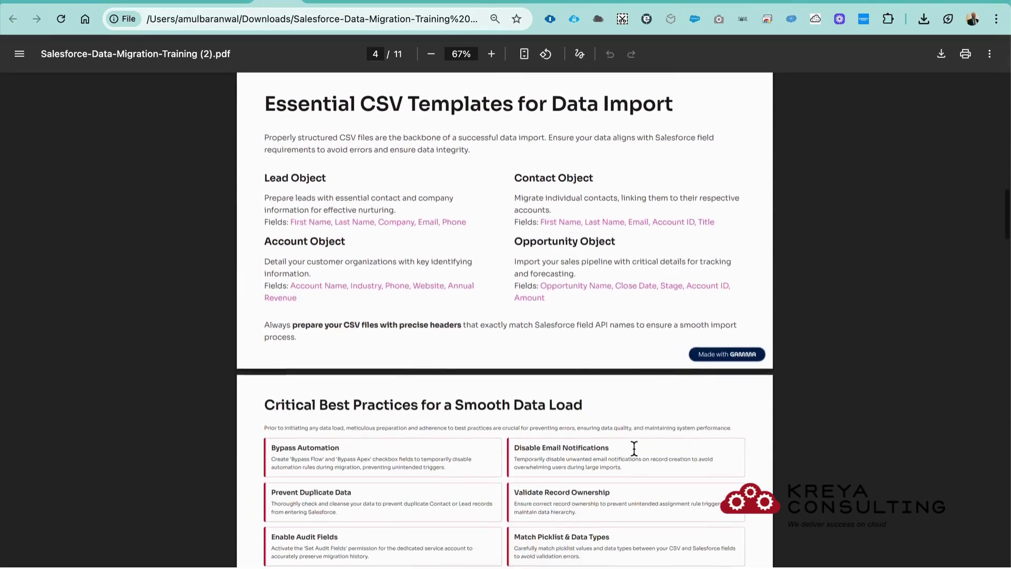
pyautogui.moveTo(265, 197); pyautogui.dragTo(545, 202)
pyautogui.click(491, 53)
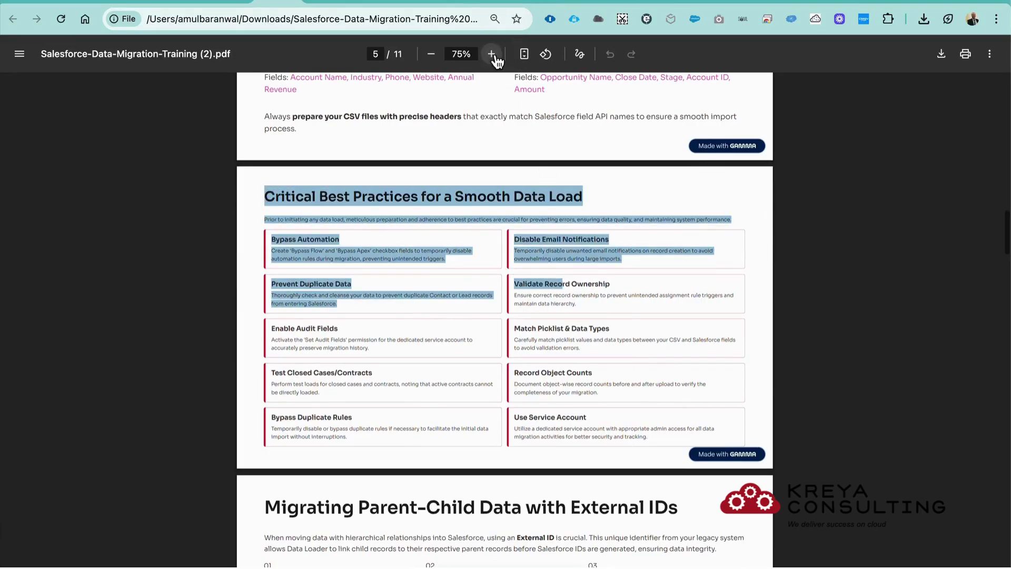
pyautogui.click(491, 53)
pyautogui.click(491, 53)
pyautogui.click(491, 54)
pyautogui.click(491, 53)
pyautogui.click(351, 343)
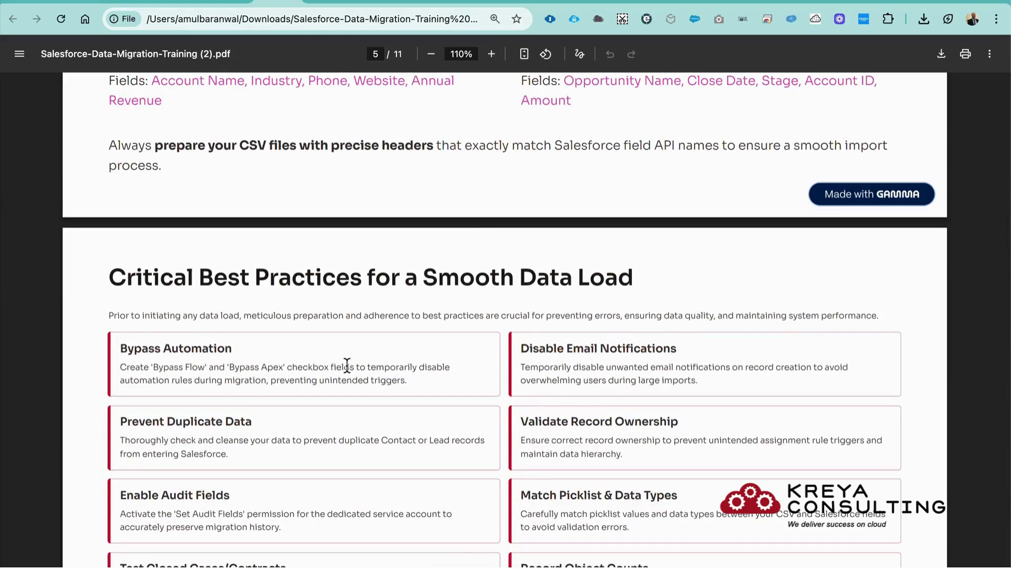
pyautogui.scroll(-3, 347, 365)
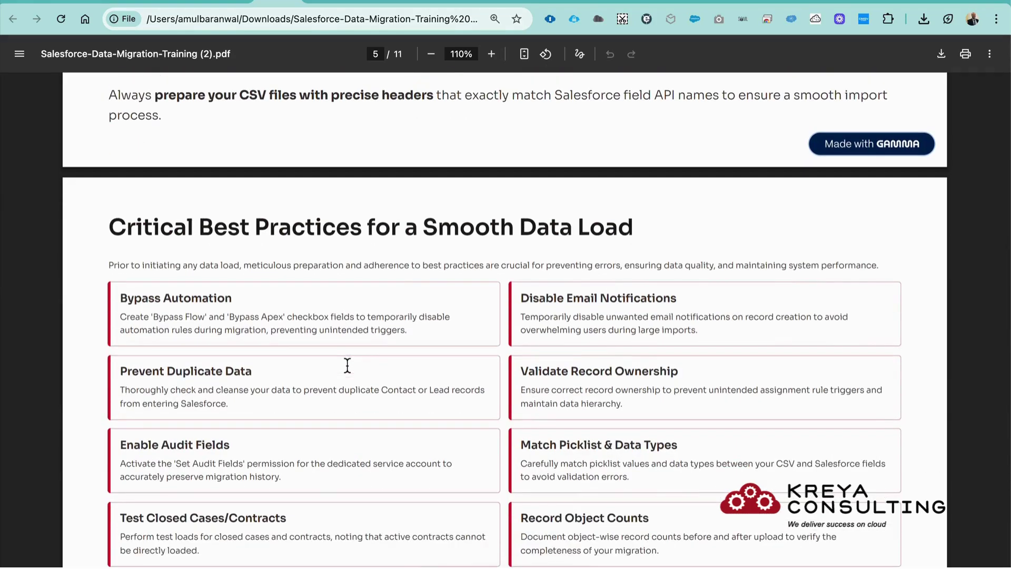
pyautogui.scroll(-1, 347, 365)
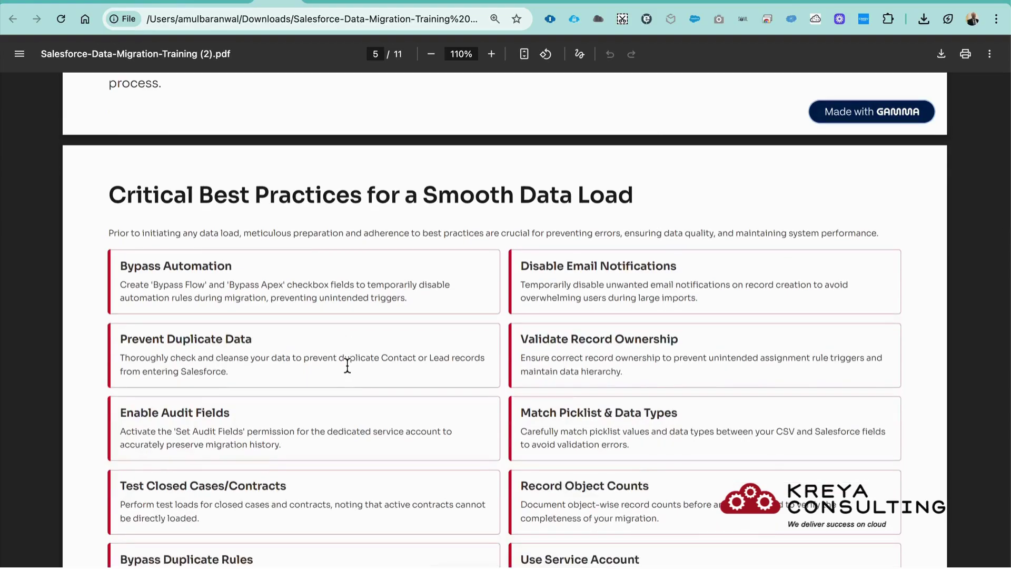
pyautogui.scroll(-2, 347, 364)
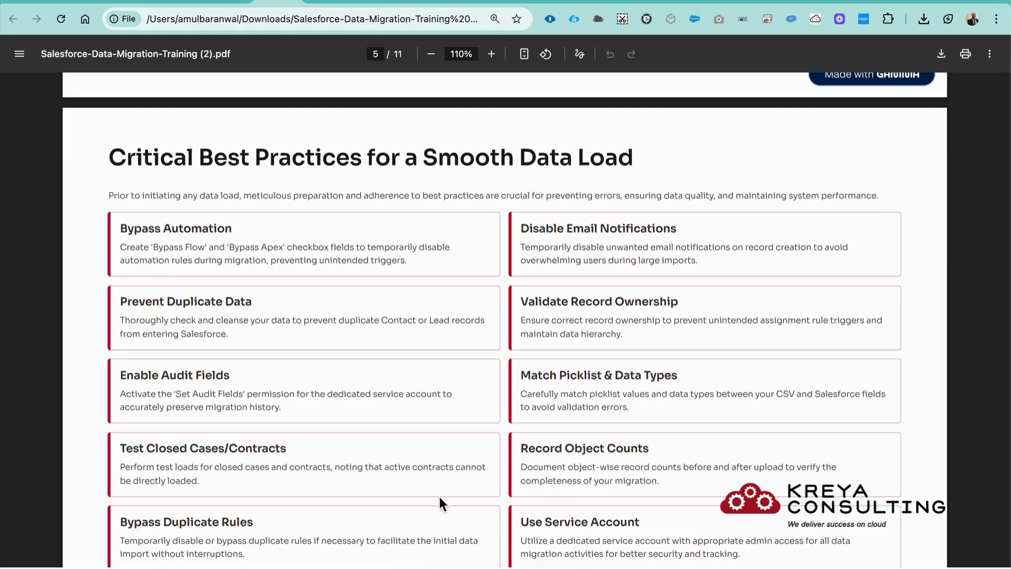
pyautogui.scroll(-10, 439, 497)
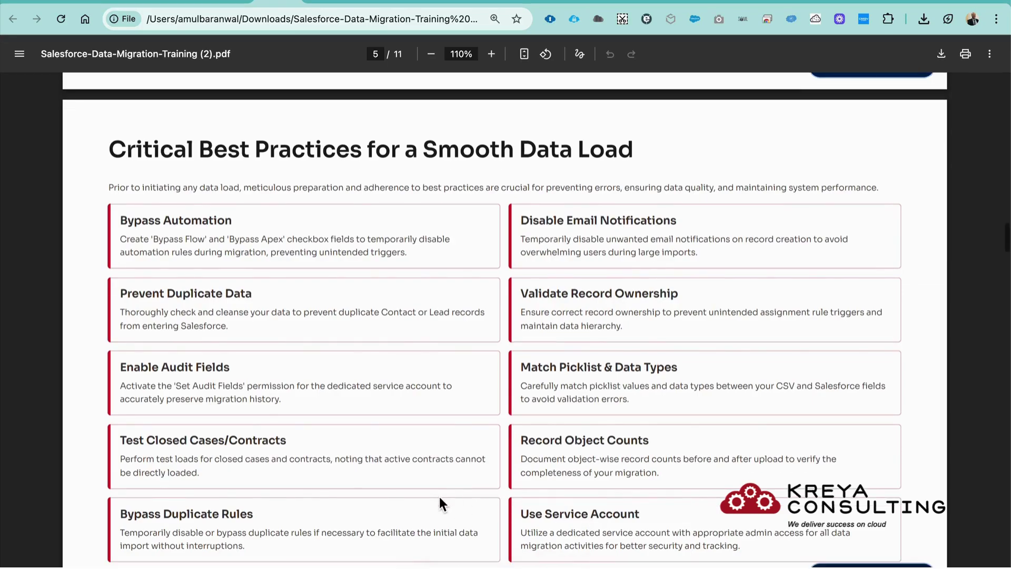
# Step: Read the training PDF's pages on migrating parent-child data with External IDs and on enabling Salesforce audit fields
pyautogui.scroll(-5, 439, 497)
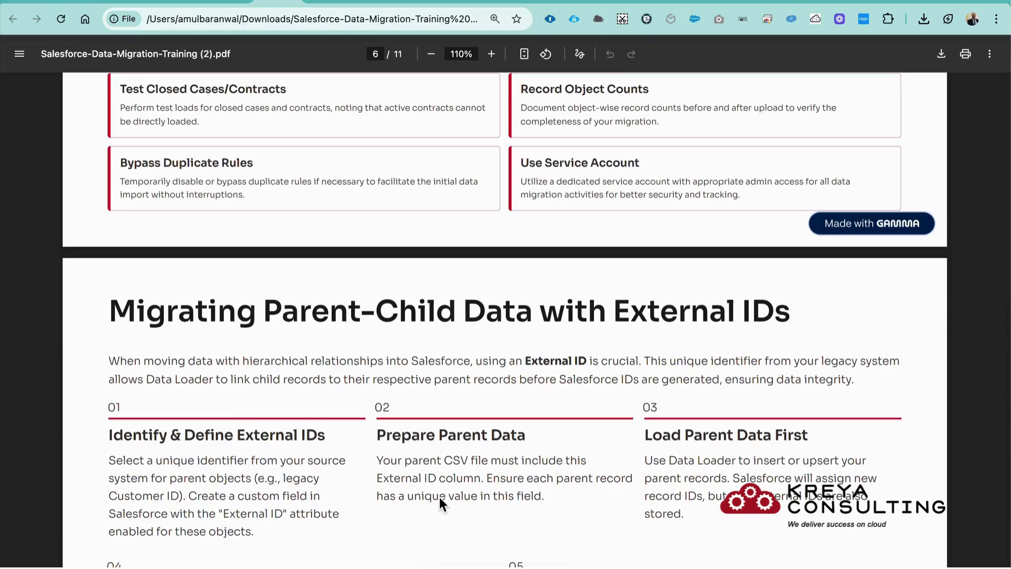
pyautogui.scroll(-14, 439, 497)
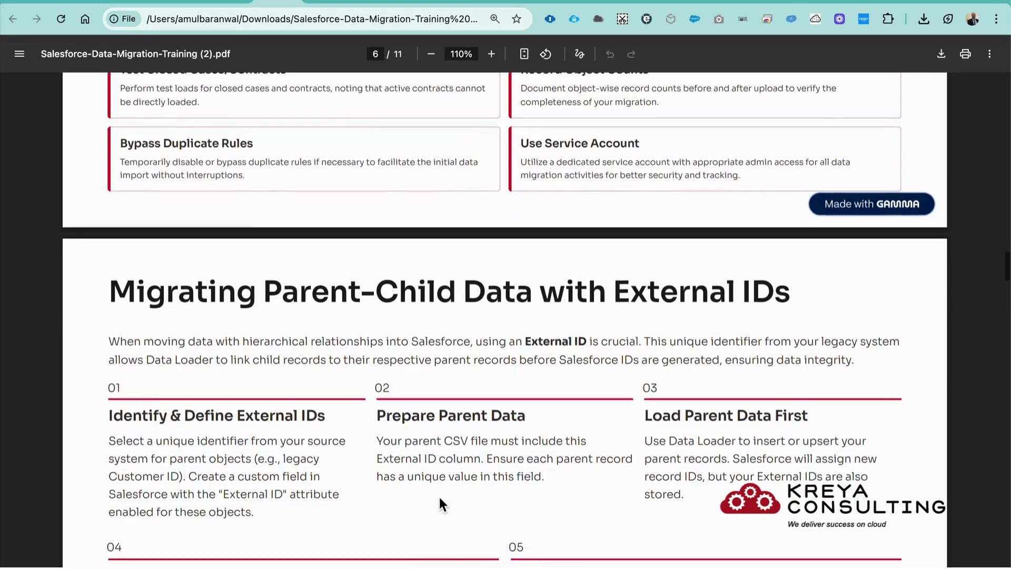
pyautogui.scroll(-20, 439, 497)
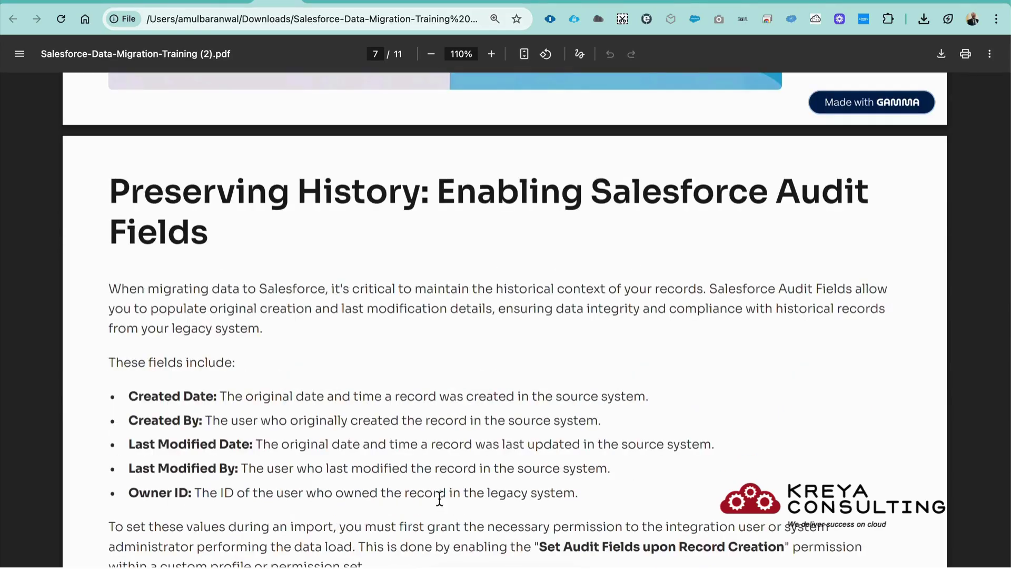
pyautogui.scroll(-16, 439, 497)
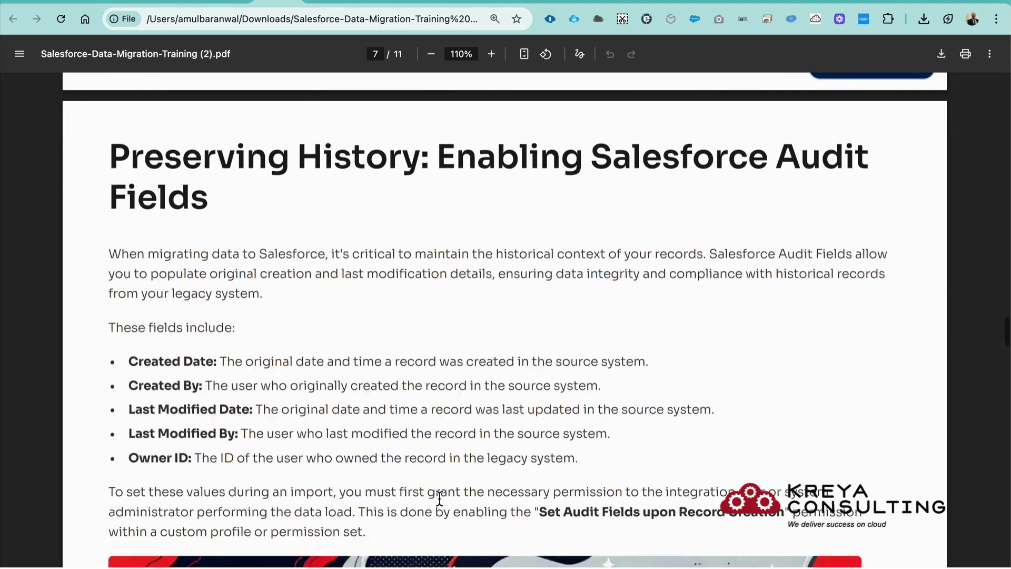
pyautogui.scroll(-15, 440, 497)
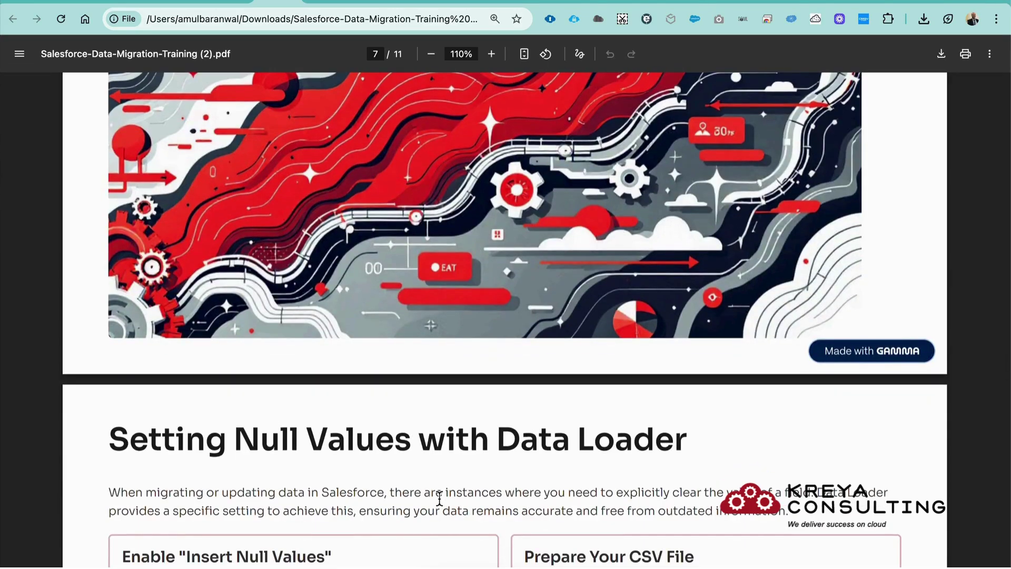
# Step: Read the Setting Null Values with Data Loader page of the training PDF
pyautogui.scroll(-2, 439, 497)
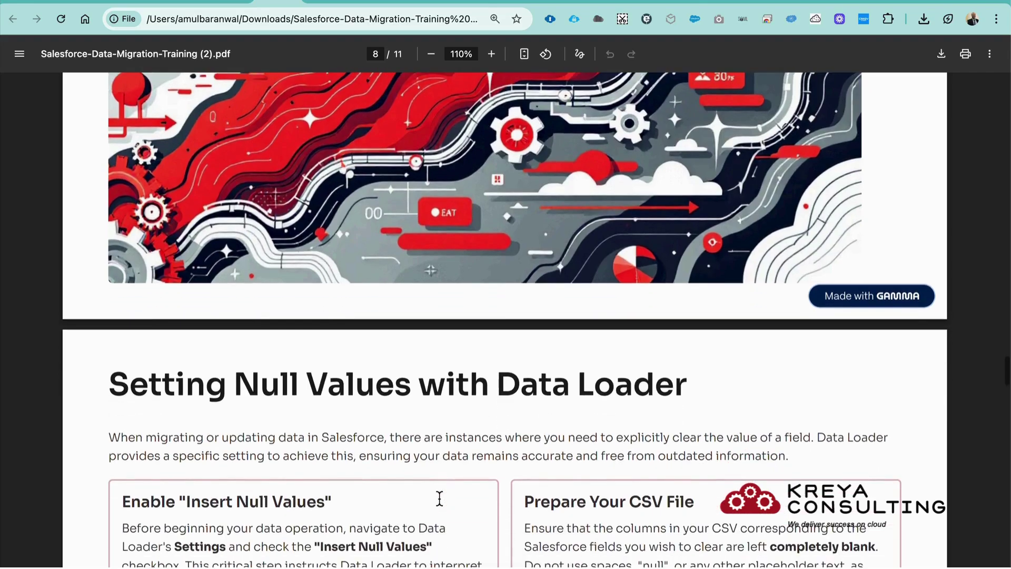
pyautogui.scroll(-3, 439, 497)
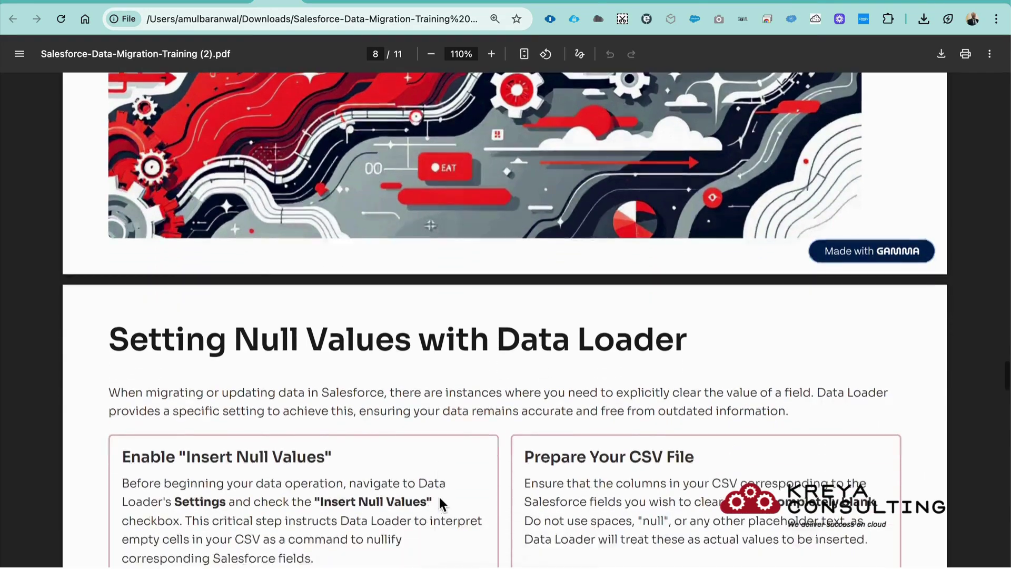
pyautogui.scroll(-4, 439, 497)
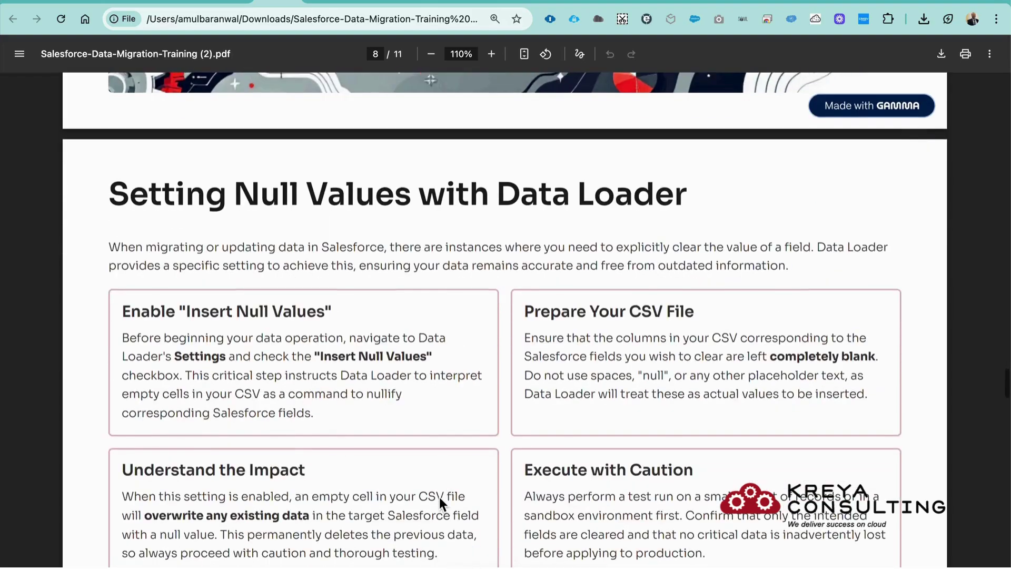
pyautogui.scroll(-10, 439, 497)
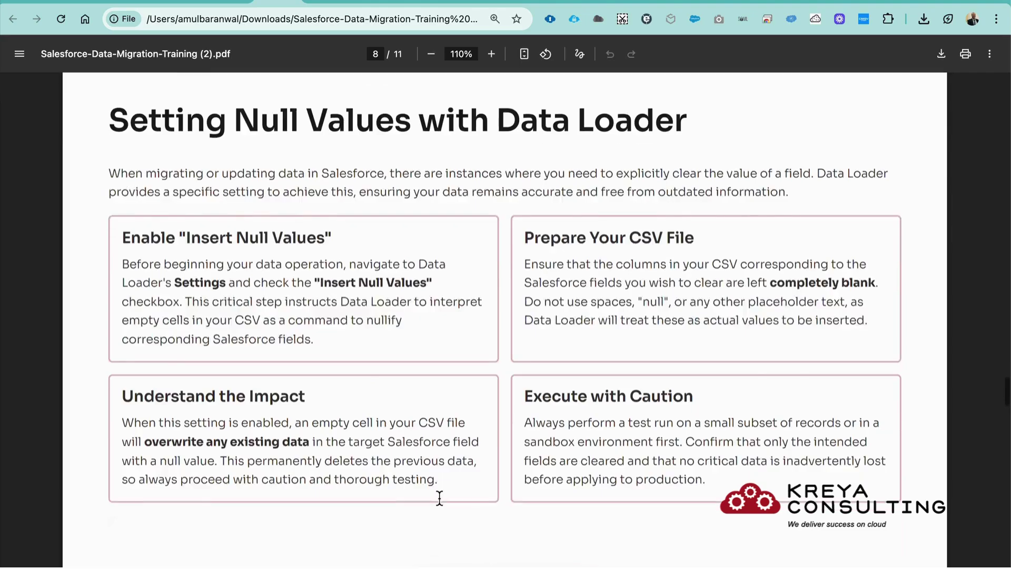
pyautogui.scroll(-14, 440, 497)
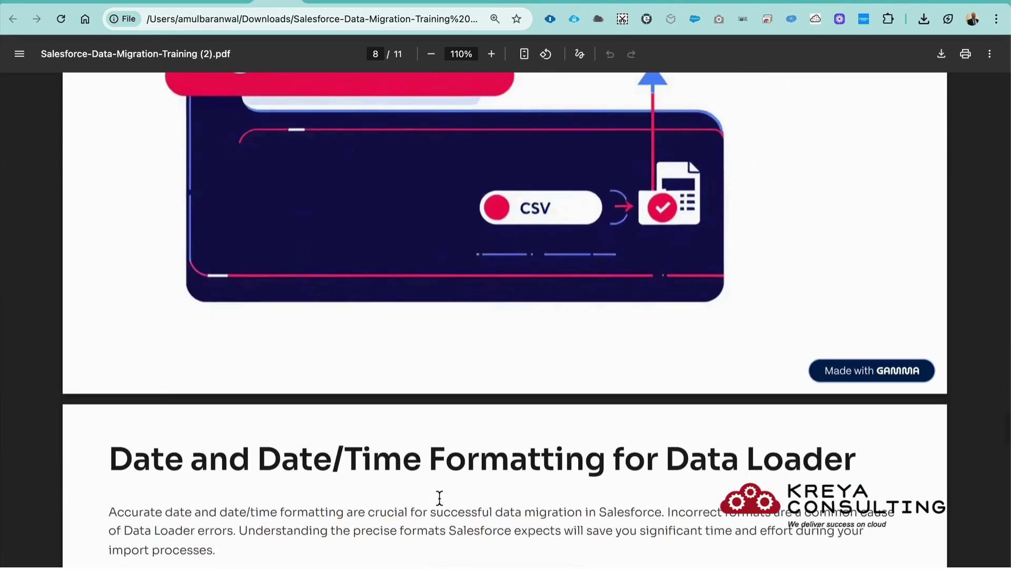
# Step: Read the Date and Date/Time Formatting for Data Loader page, including the format examples
pyautogui.scroll(-3, 439, 497)
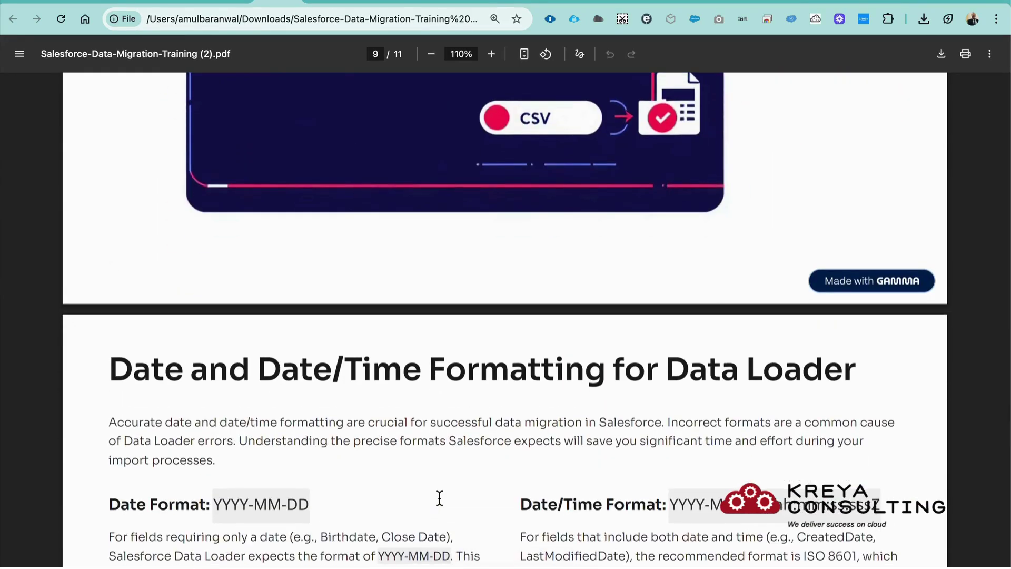
pyautogui.scroll(-9, 439, 497)
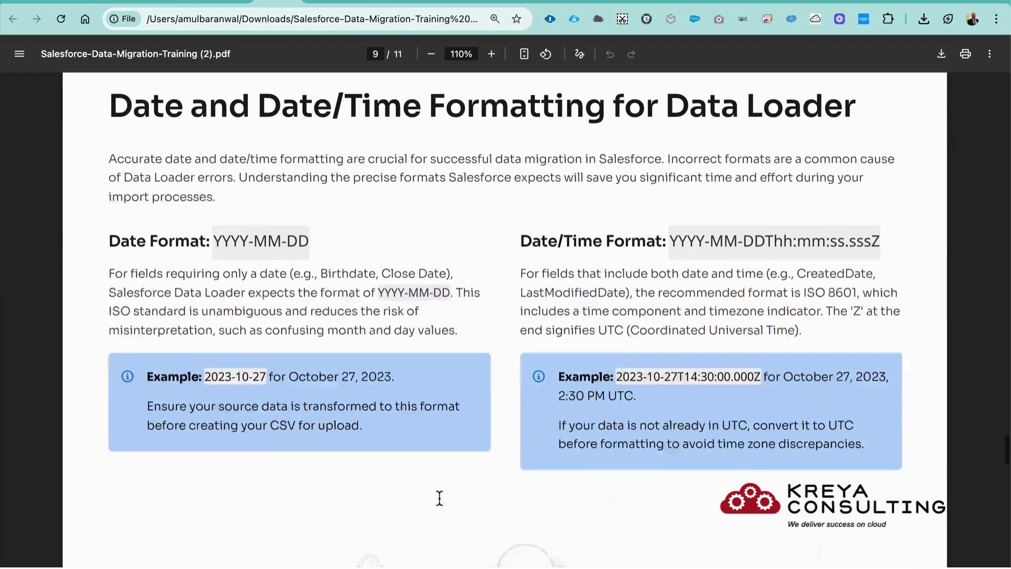
pyautogui.scroll(-1, 439, 497)
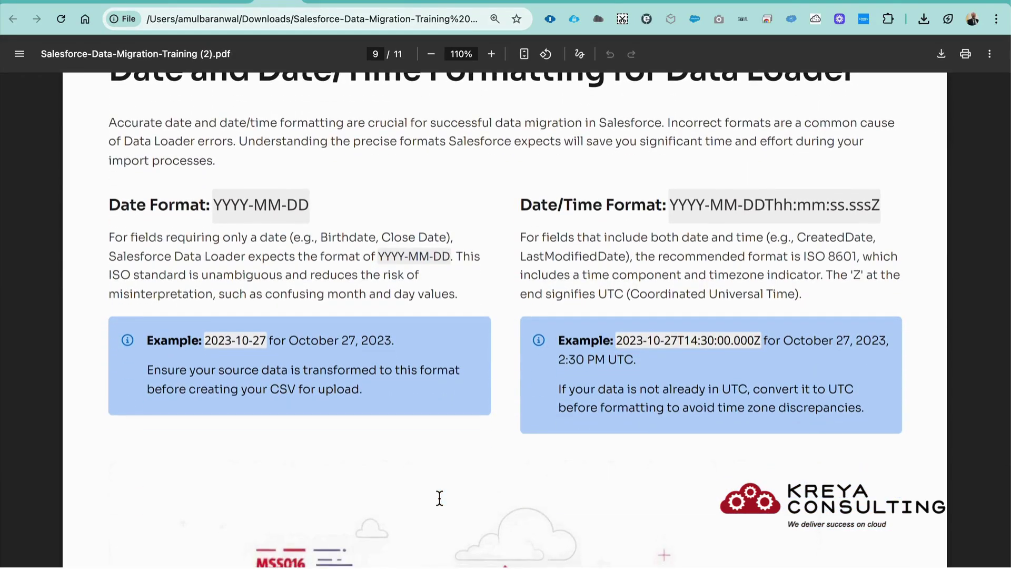
pyautogui.scroll(-2, 439, 497)
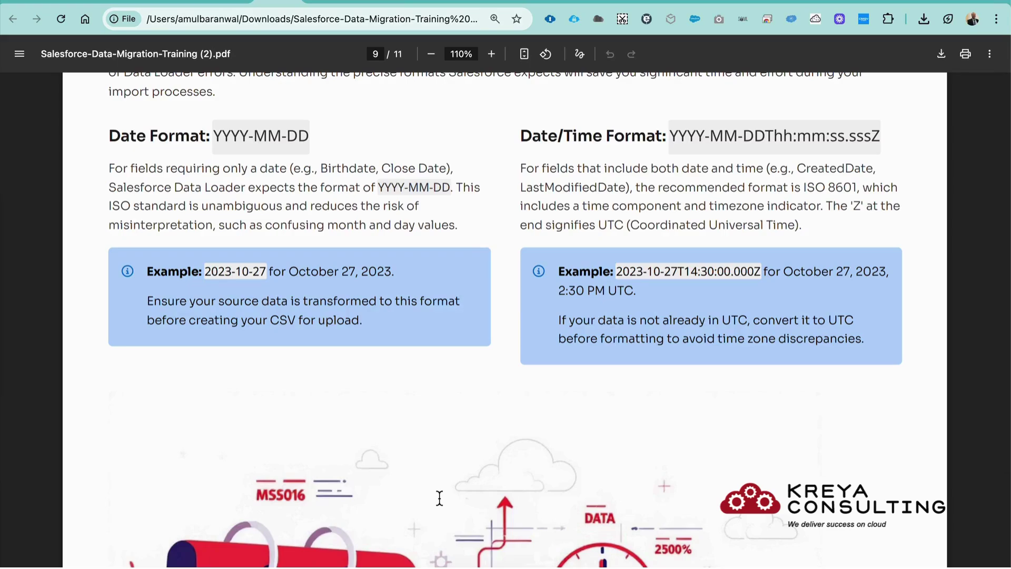
pyautogui.scroll(-1, 439, 497)
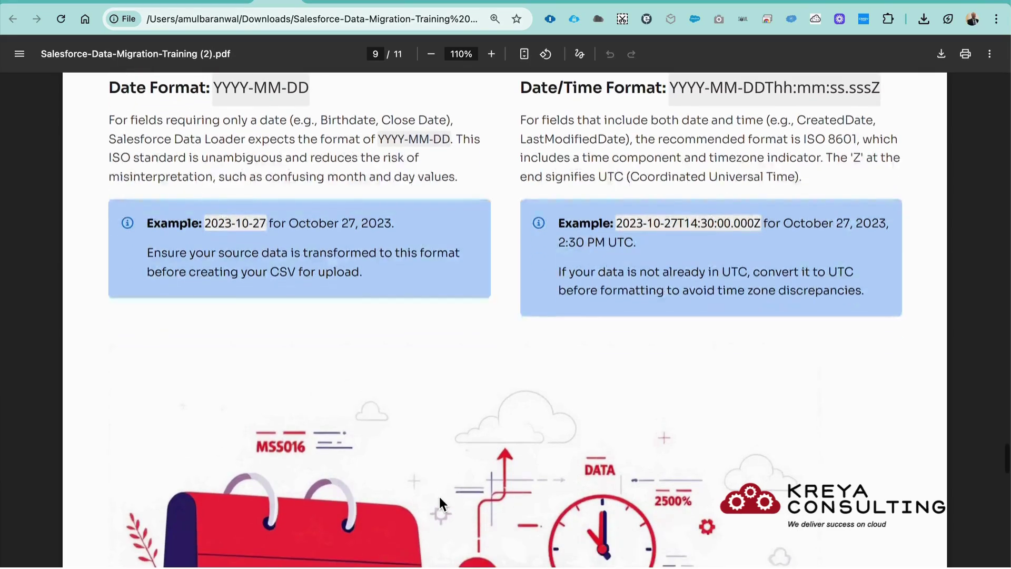
pyautogui.scroll(-3, 439, 497)
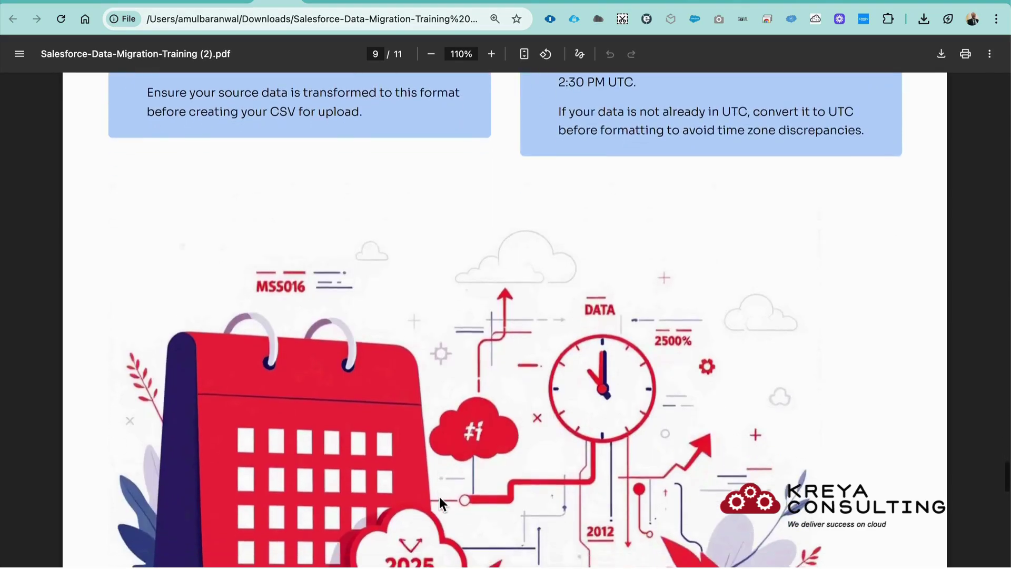
pyautogui.scroll(-6, 440, 497)
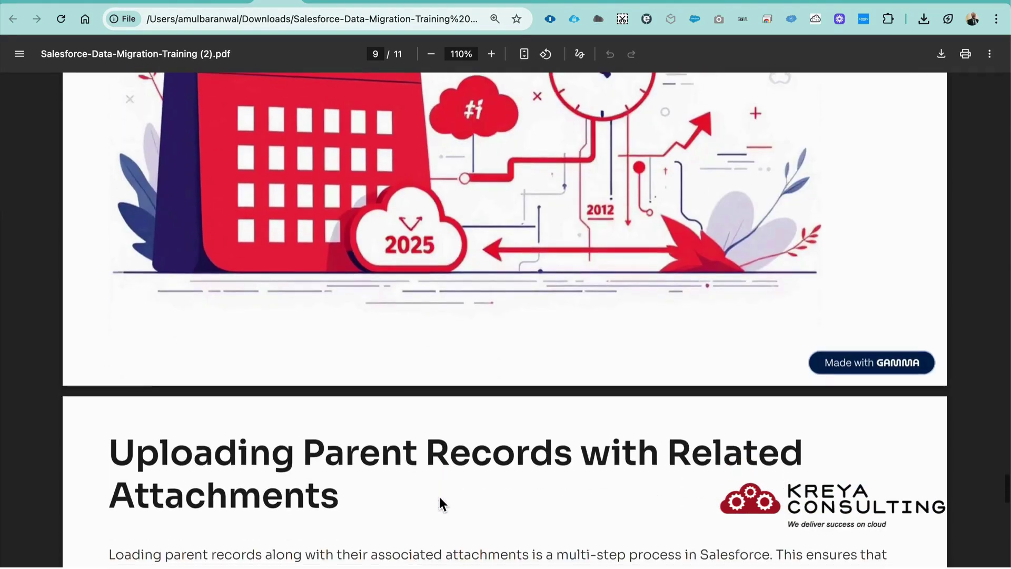
# Step: Read the Uploading Parent Records with Related Attachments page and return to the training PDF's first page
pyautogui.scroll(-2, 440, 497)
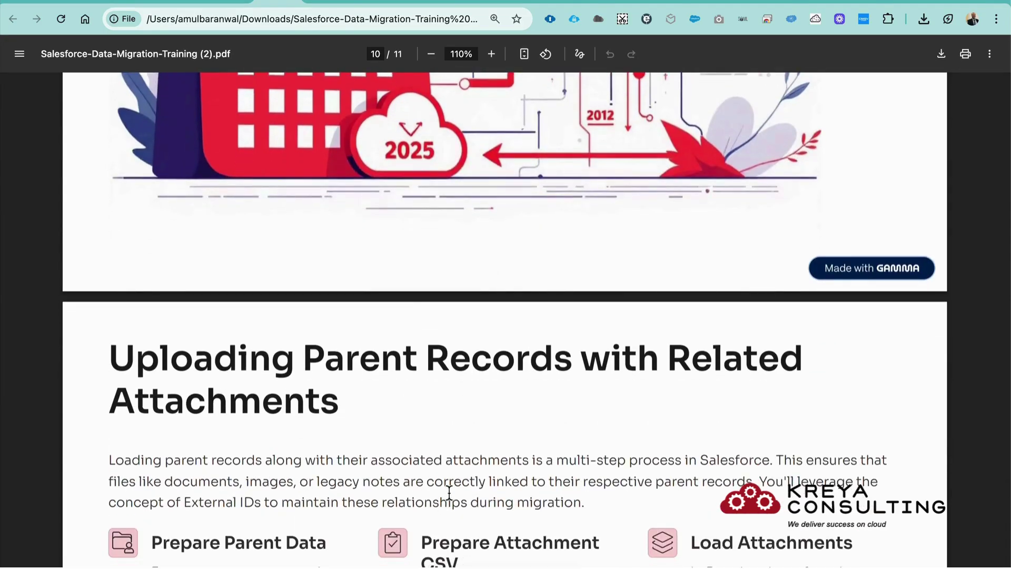
pyautogui.scroll(-3, 449, 491)
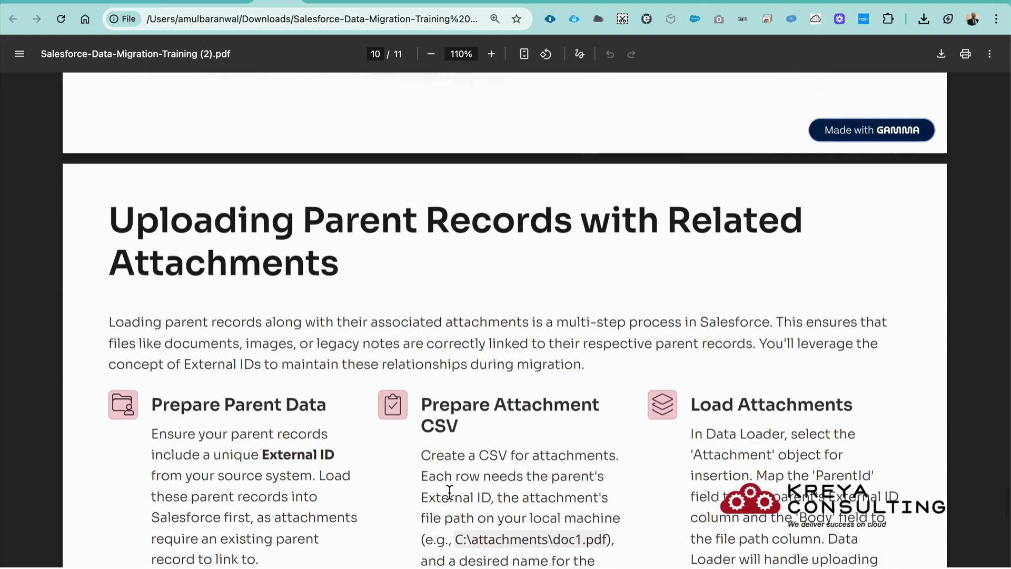
pyautogui.scroll(-1, 449, 492)
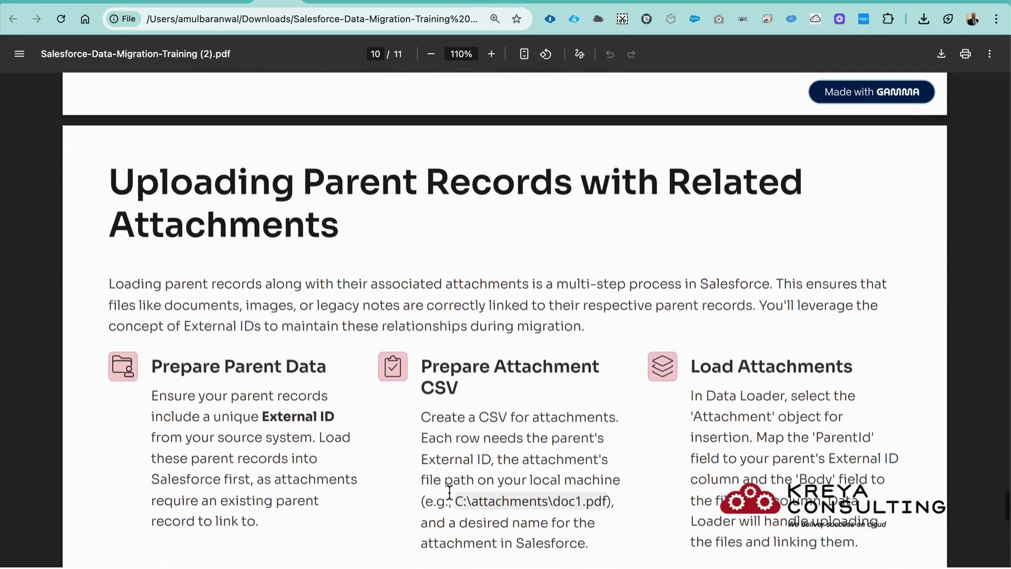
pyautogui.scroll(1, 449, 492)
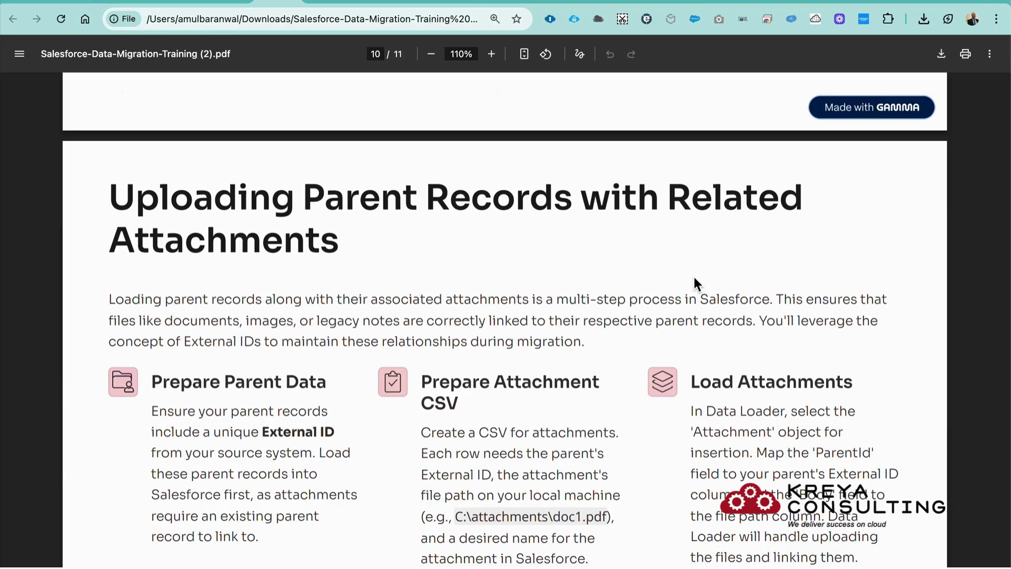
pyautogui.scroll(-5, 694, 284)
pyautogui.scroll(20, 694, 284)
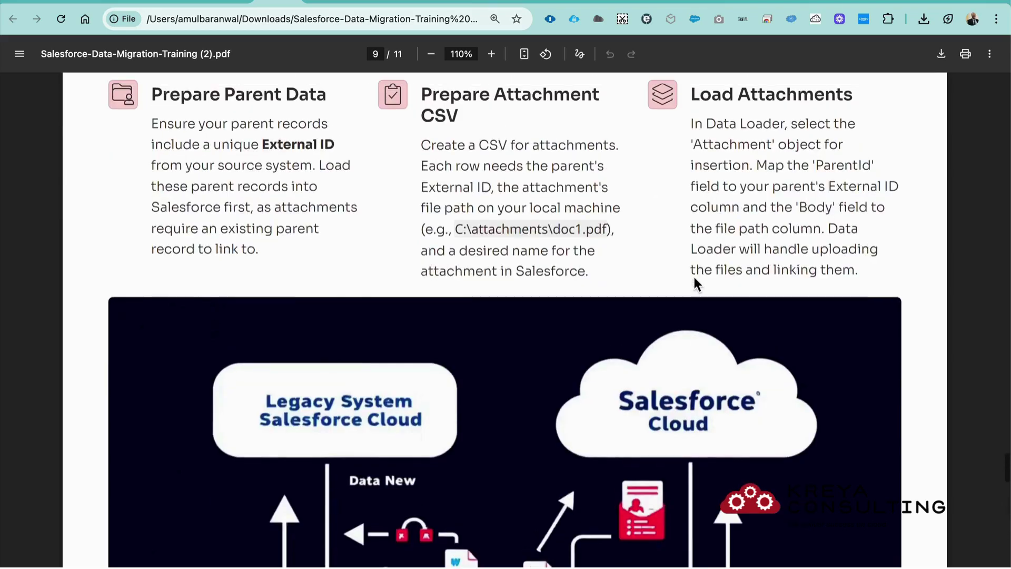
pyautogui.scroll(20, 694, 281)
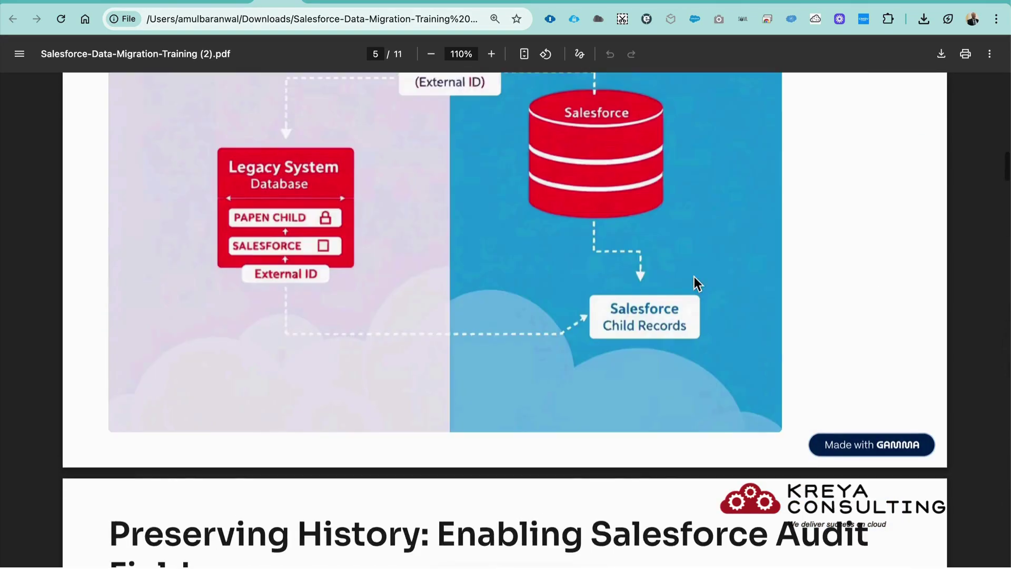
pyautogui.scroll(10, 693, 276)
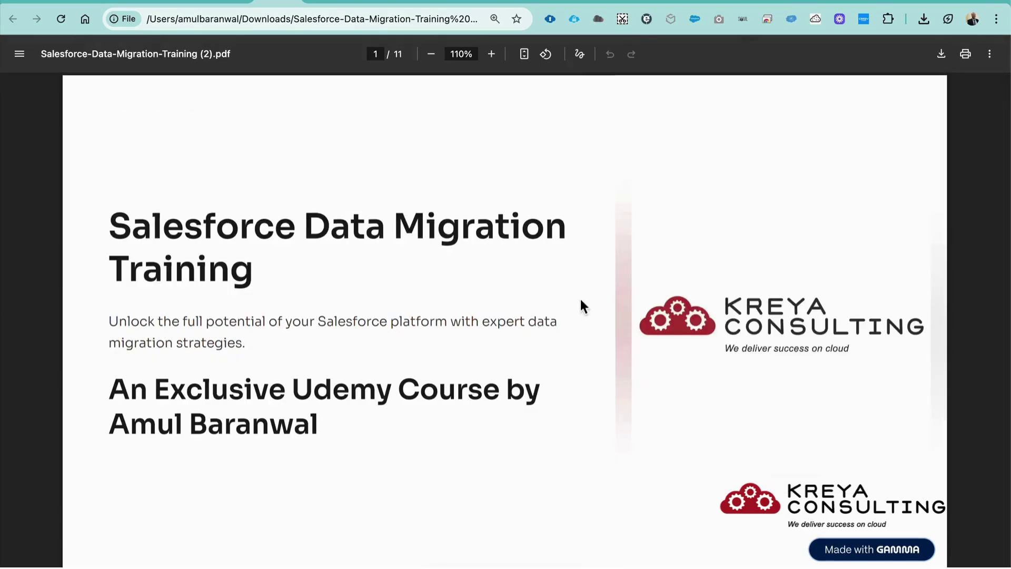
# Step: Open the LinkedIn feed in a new browser tab and go to the signed-in account's own profile page
pyautogui.click(943, 2)
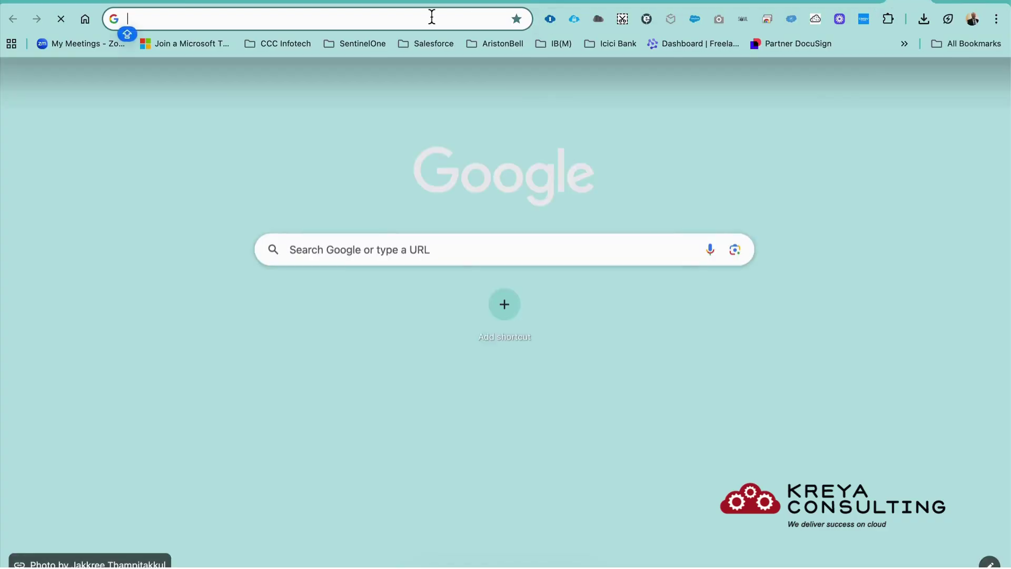
pyautogui.click(406, 20)
pyautogui.write('LINK')
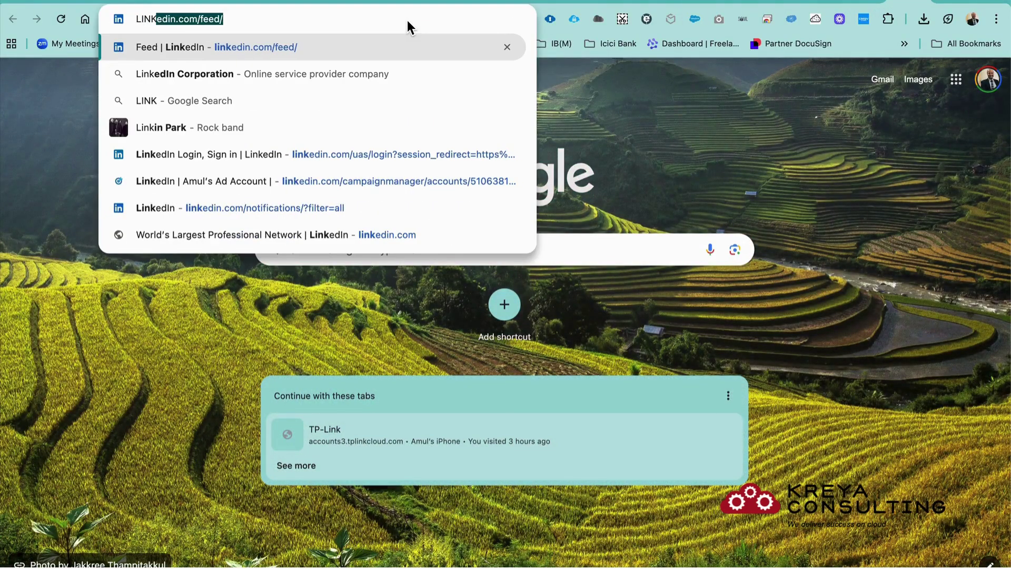
pyautogui.press('Return')
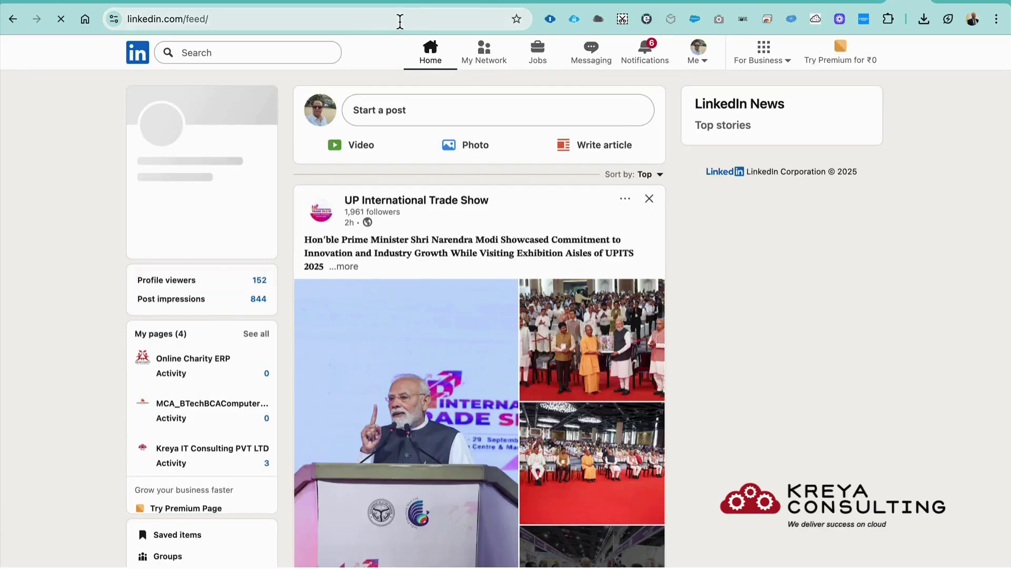
pyautogui.click(189, 178)
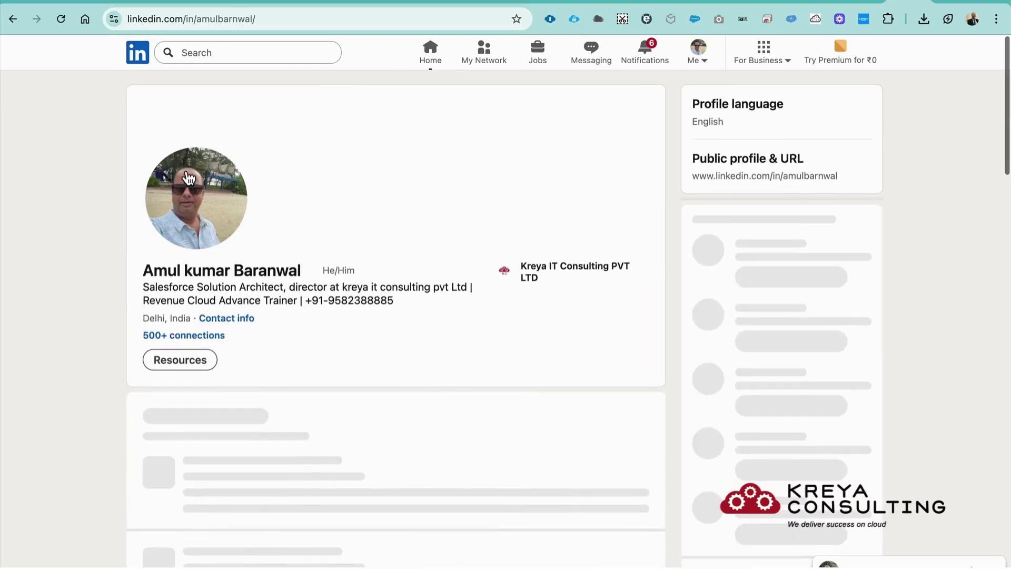